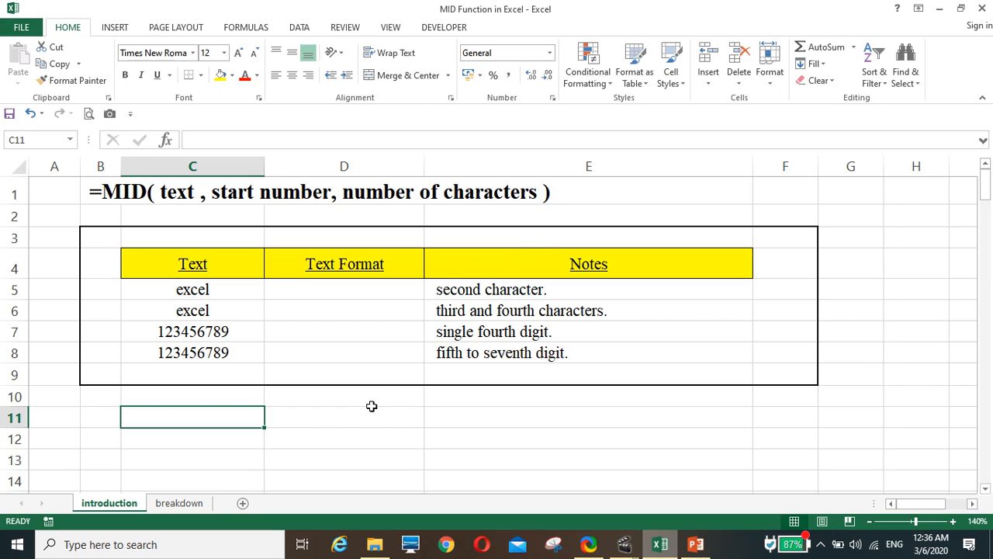
# - Enter =mid(C5,2,1) in cell D5 to extract the second character of the text
pyautogui.click(320, 291)
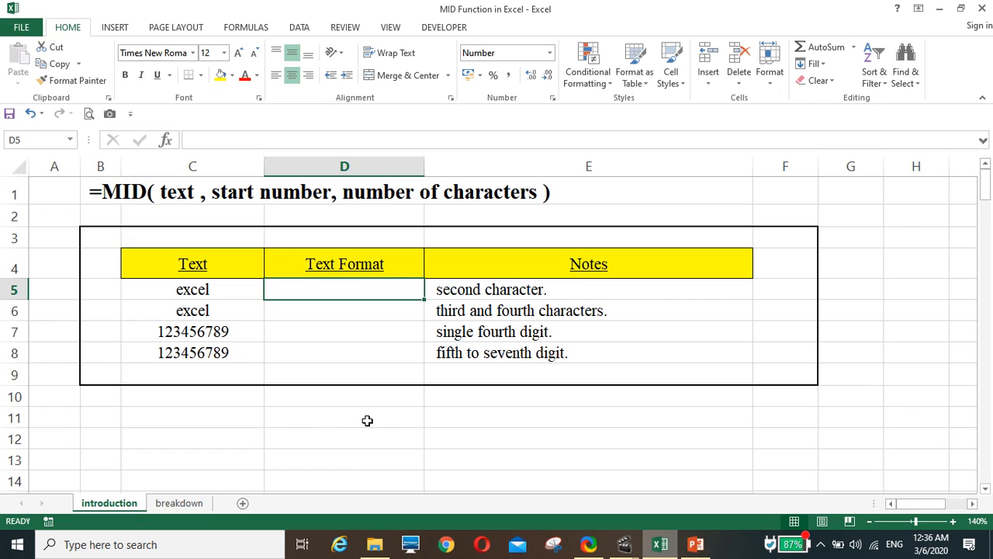
pyautogui.write('=mid(')
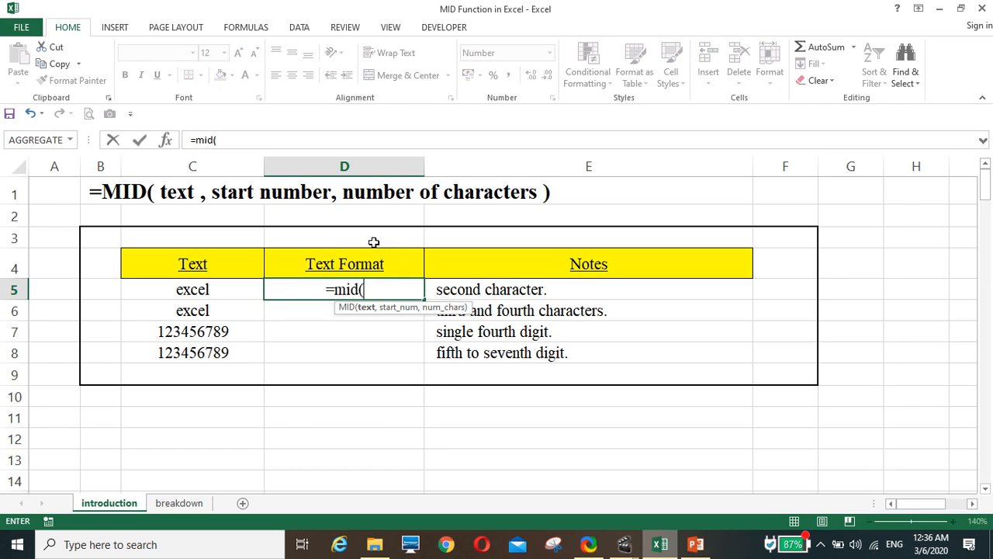
pyautogui.click(194, 287)
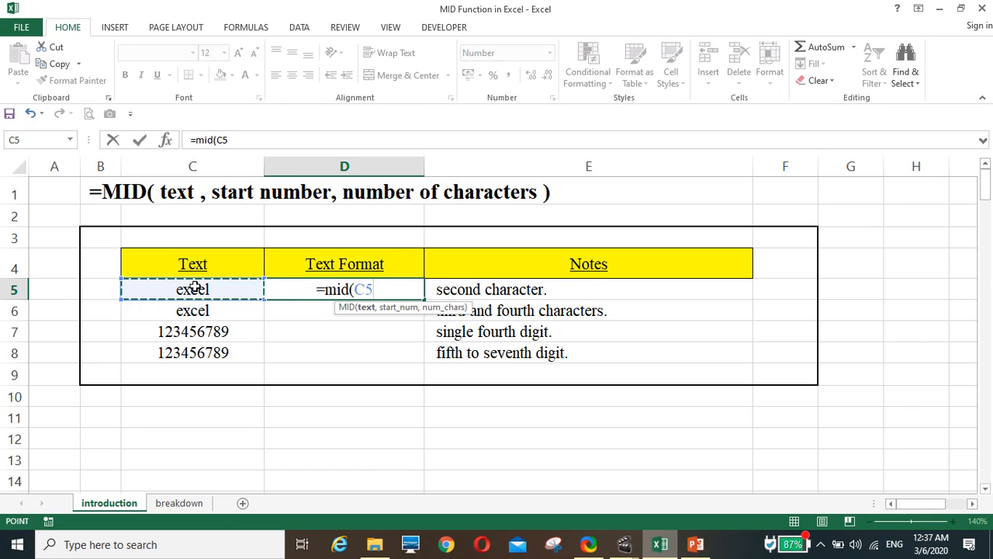
pyautogui.write(',')
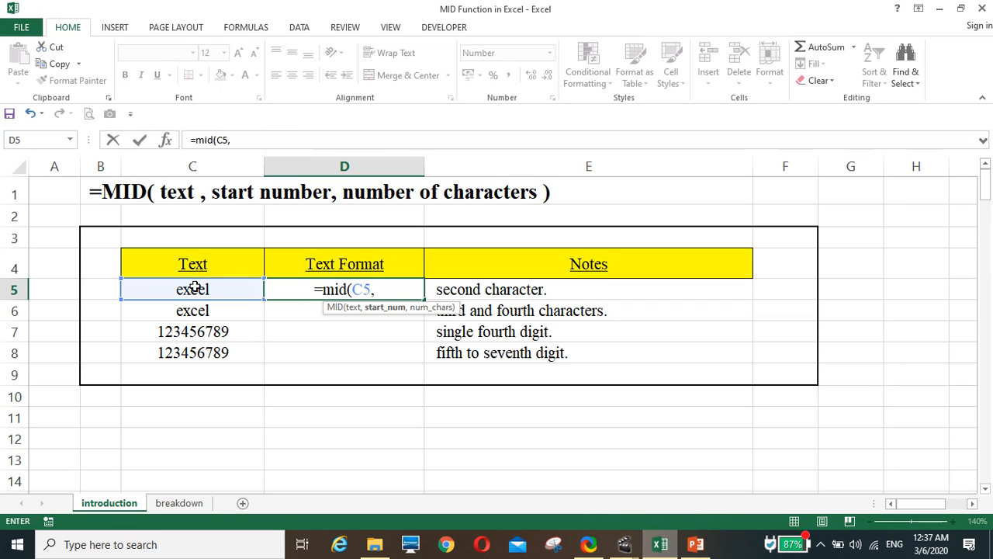
pyautogui.write('2')
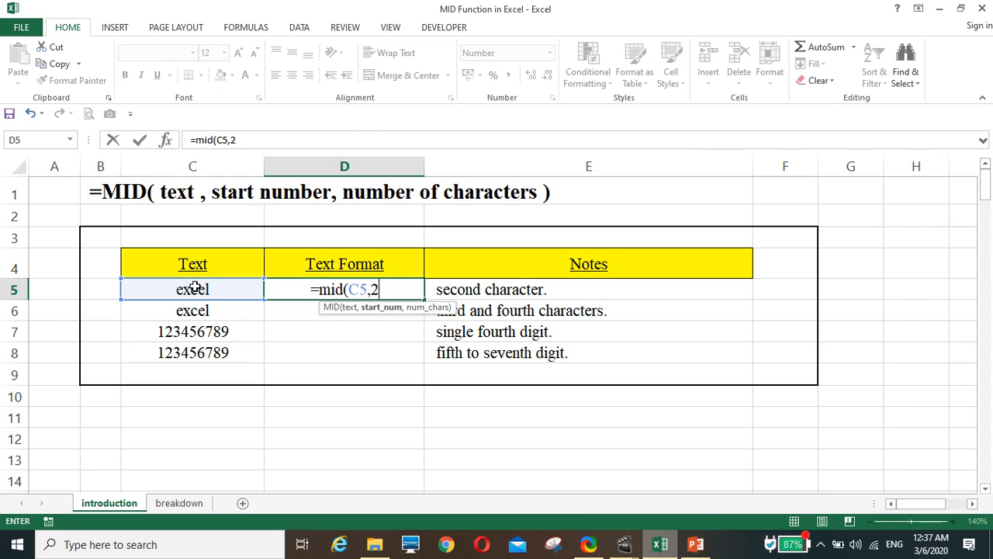
pyautogui.write(',1')
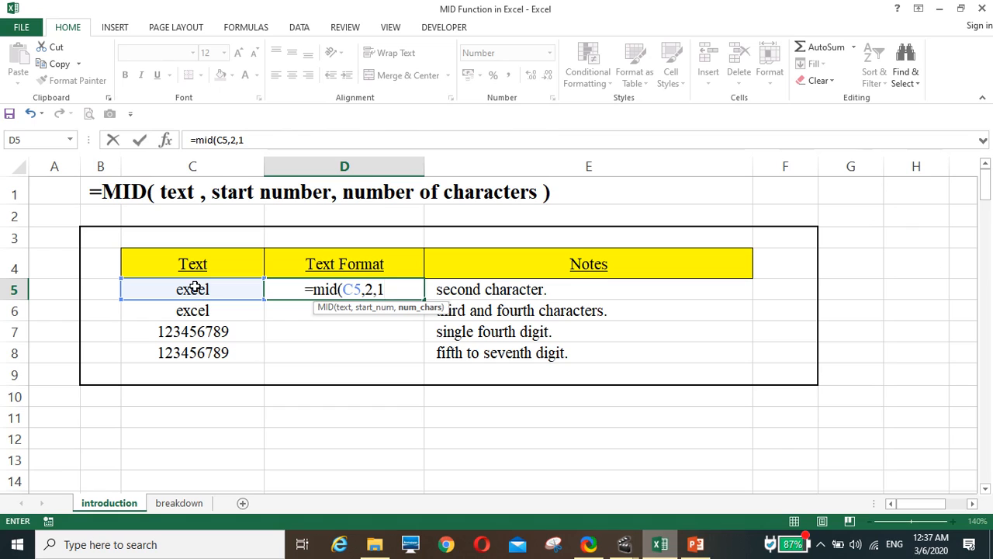
pyautogui.write(')')
pyautogui.press('Return')
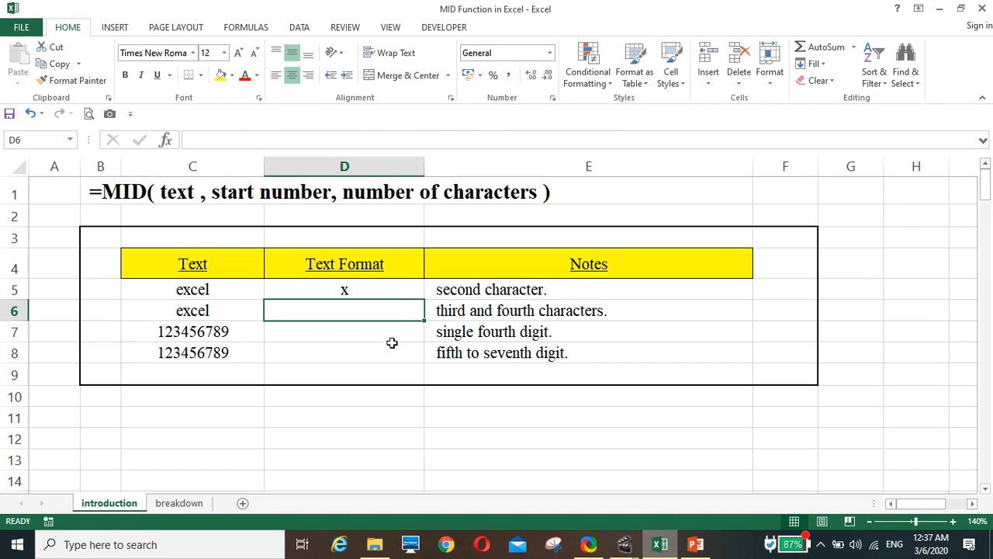
# - Enter =mid(C6,3,2) in cell D6 to extract the third and fourth characters of the text
pyautogui.write('=mid(')
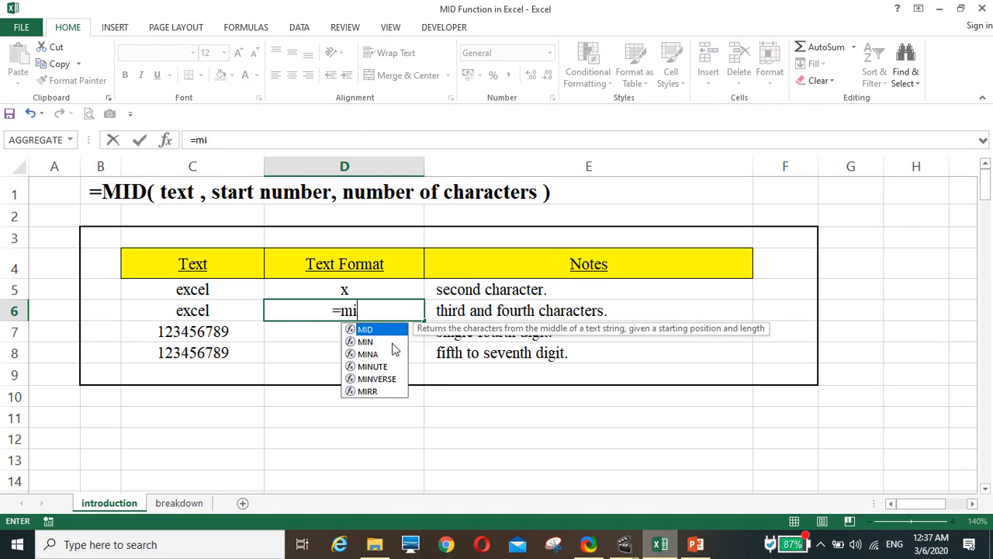
pyautogui.click(217, 313)
pyautogui.write(',')
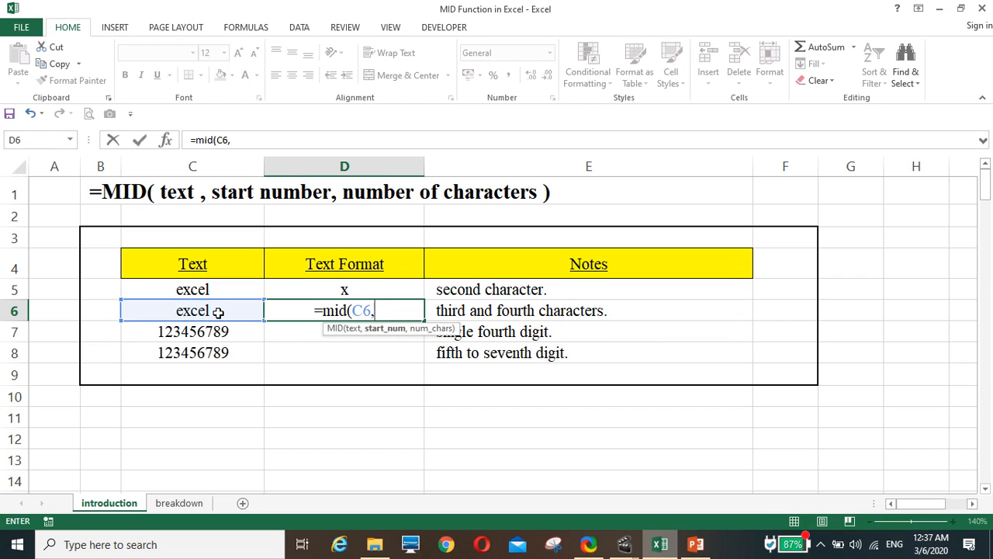
pyautogui.write('3,')
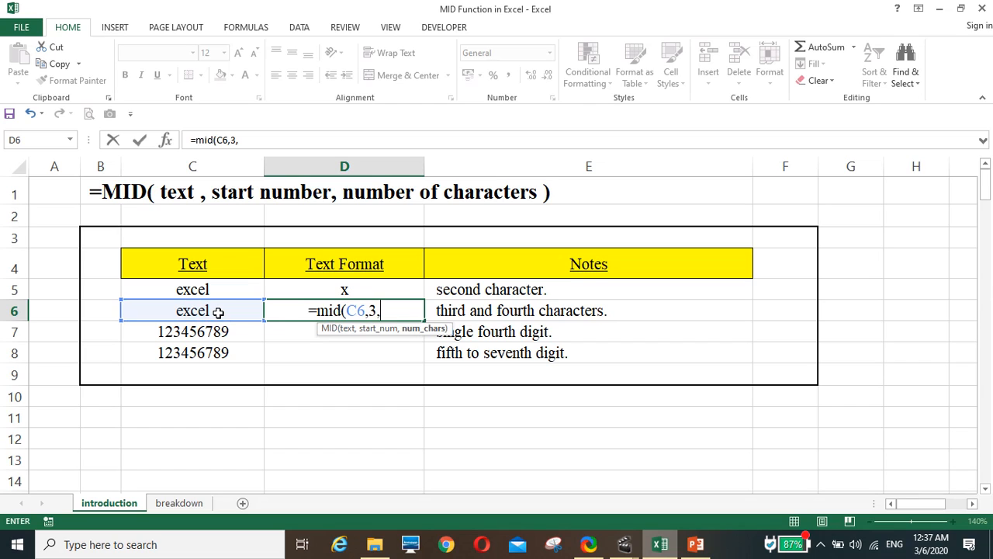
pyautogui.write('2')
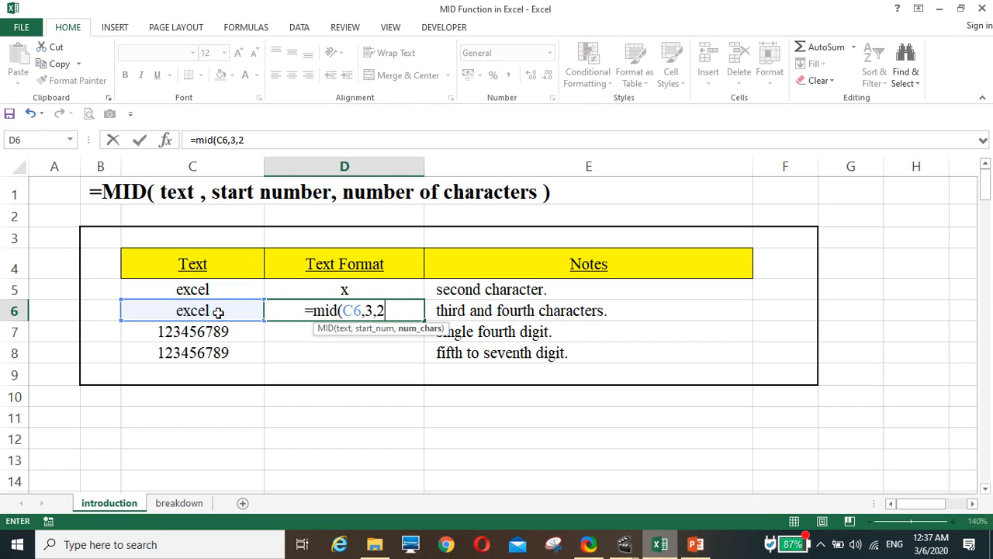
pyautogui.write(')')
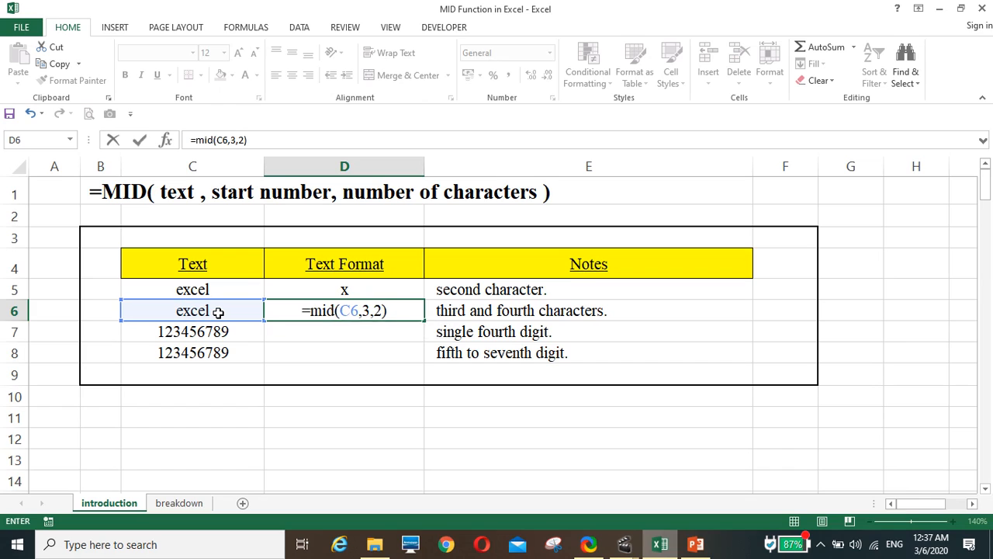
pyautogui.press('Return')
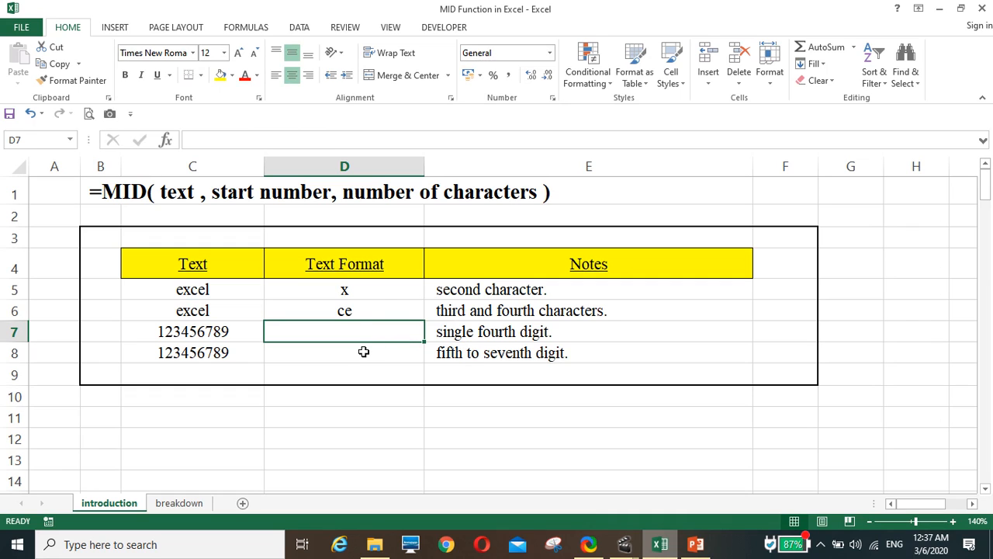
# - Enter =mid(C7,4,1) in cell D7 to extract the single fourth digit of the number
pyautogui.write('=mid(')
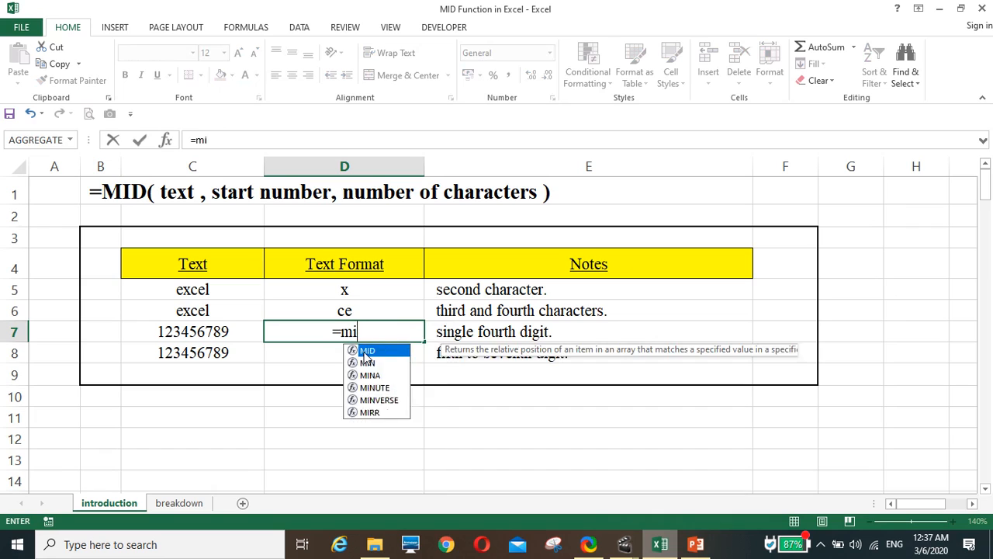
pyautogui.click(204, 327)
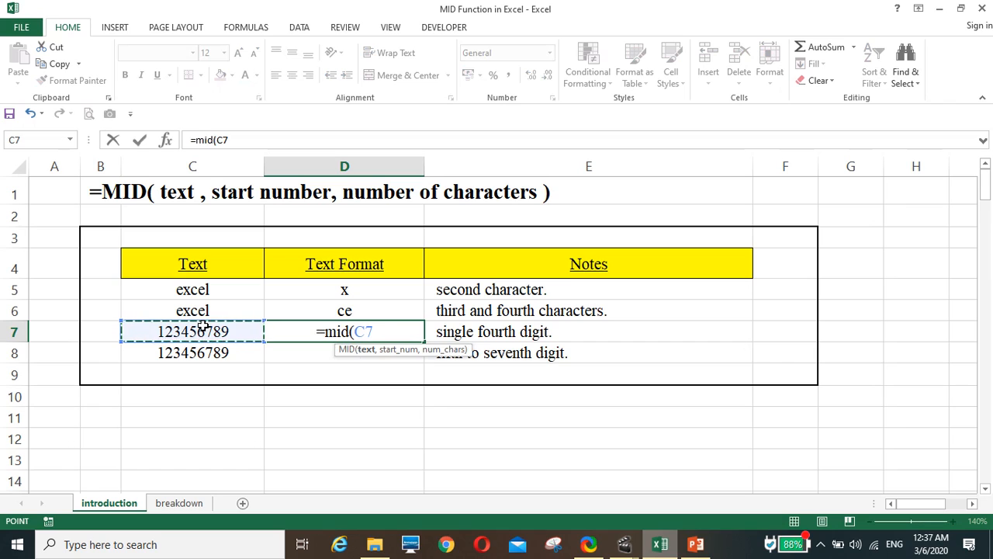
pyautogui.write(',')
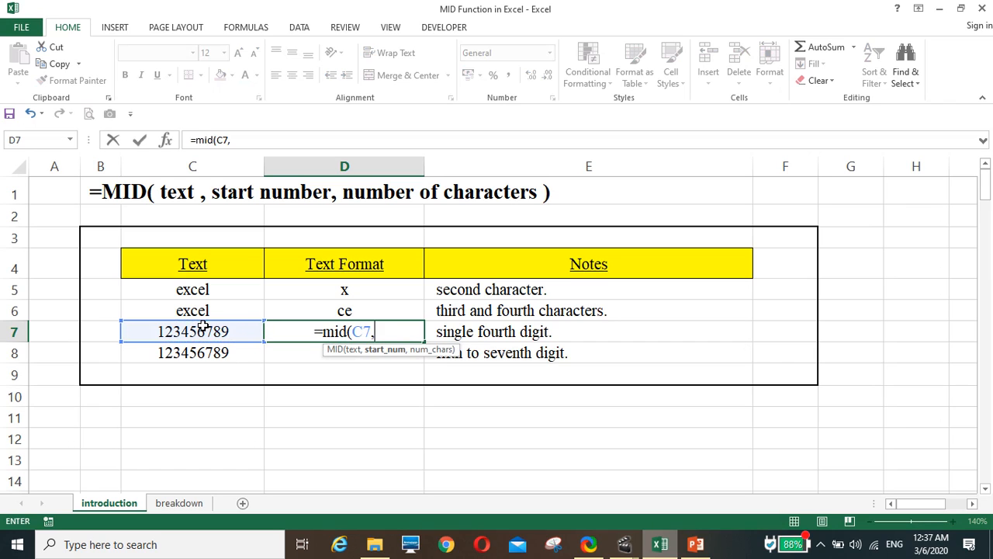
pyautogui.write('4')
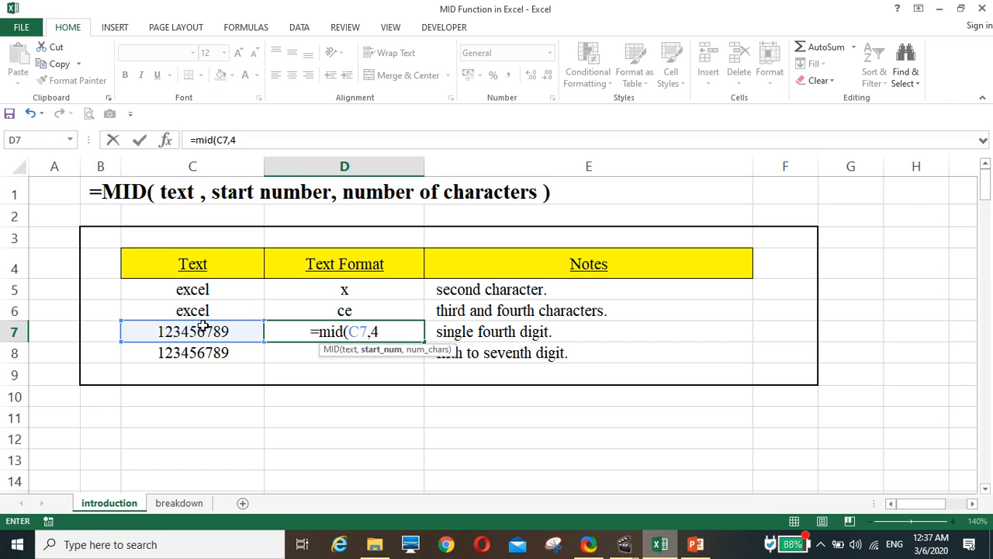
pyautogui.write(',1')
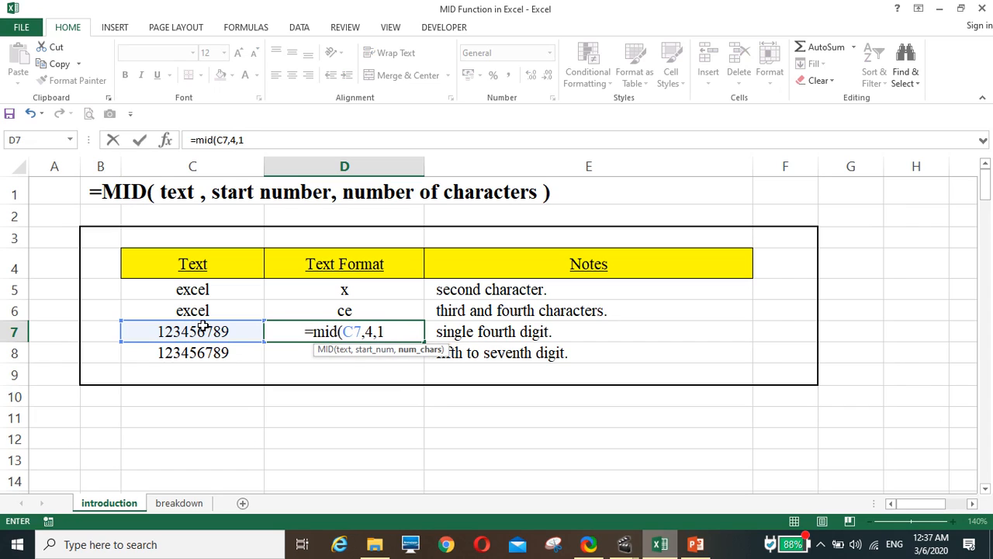
pyautogui.write(')')
pyautogui.press('Return')
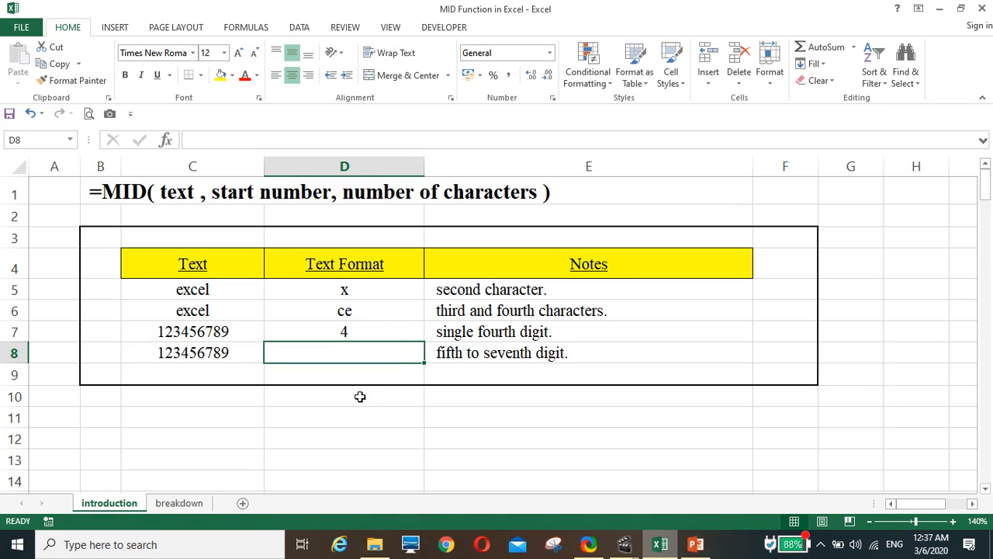
# - Enter =mid(C8,5,3) in cell D8 to extract the fifth to seventh digits of the number
pyautogui.write('=')
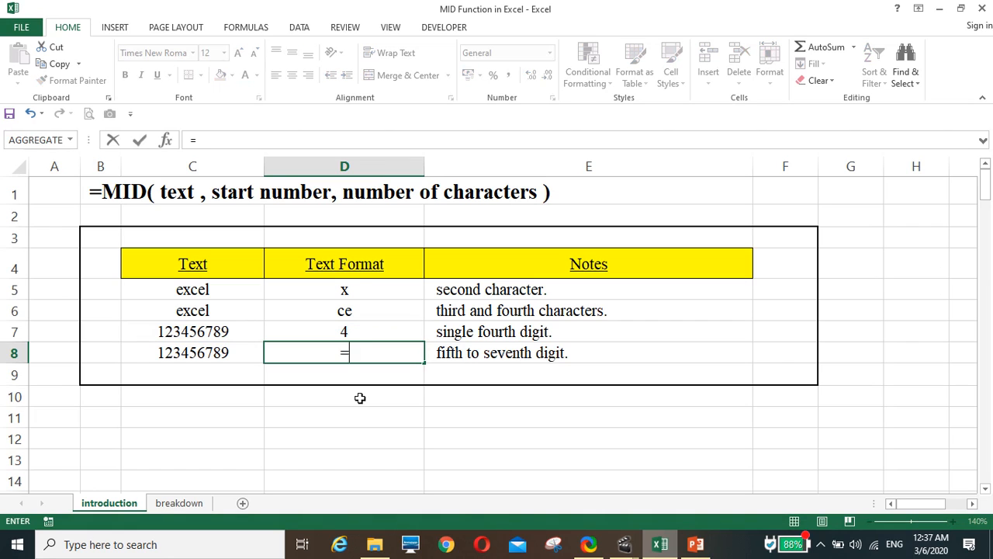
pyautogui.write('mid(')
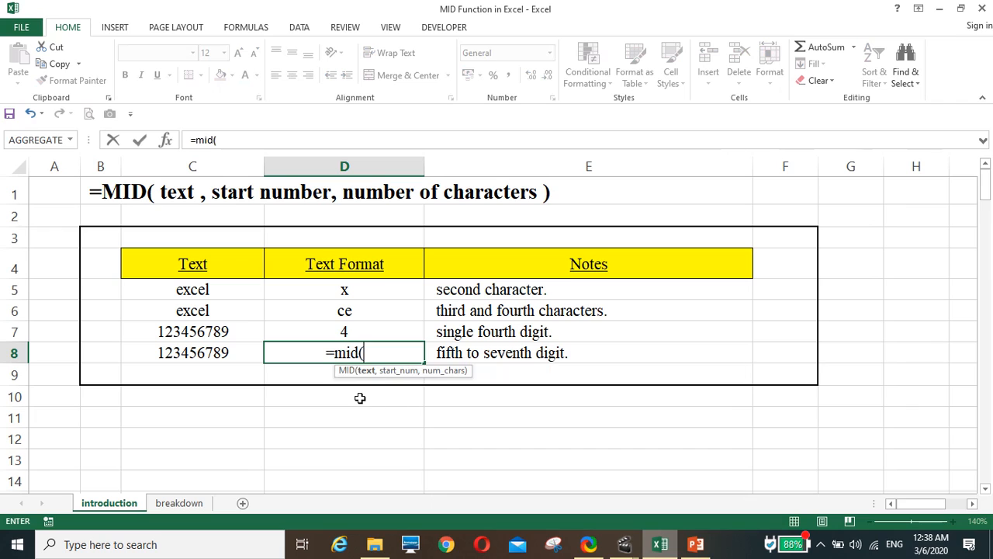
pyautogui.click(217, 351)
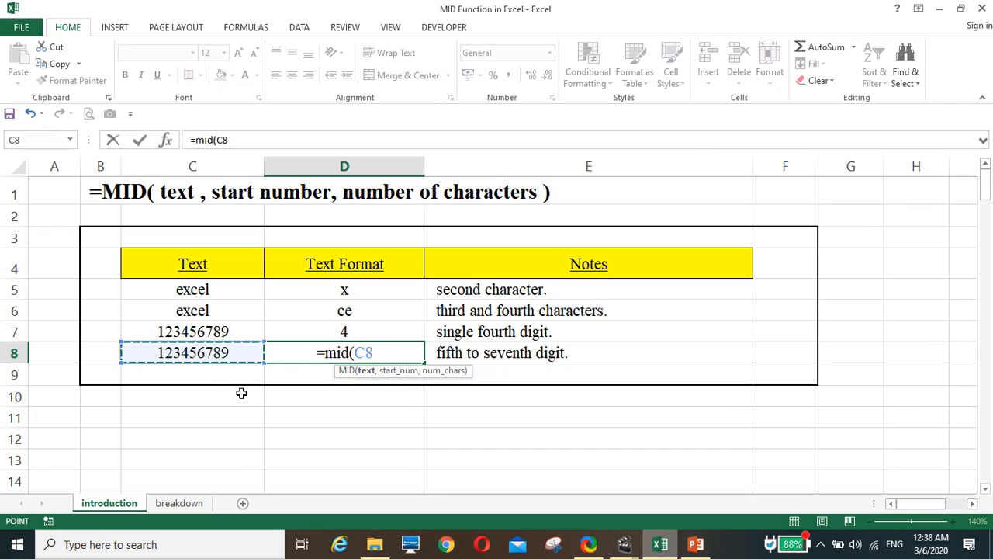
pyautogui.write(',5')
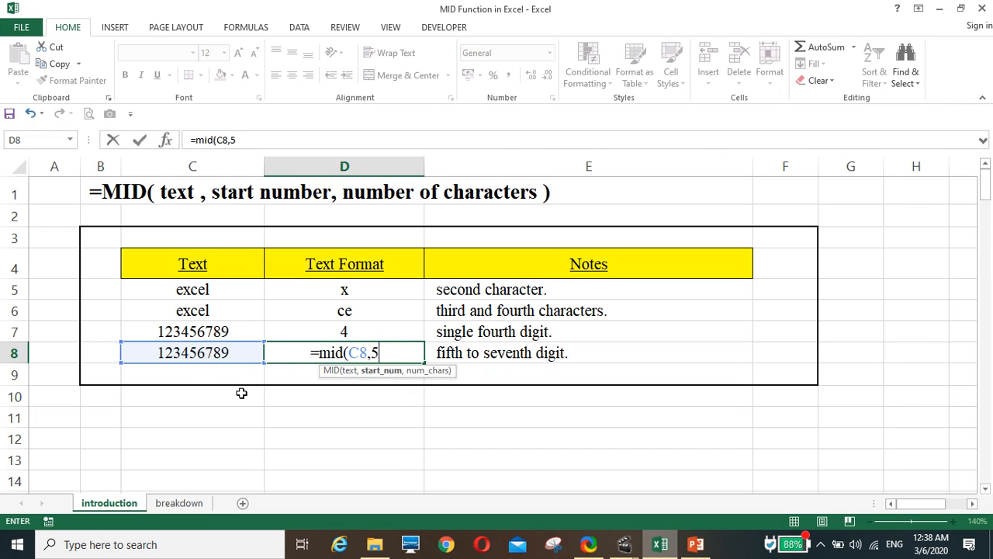
pyautogui.write(',')
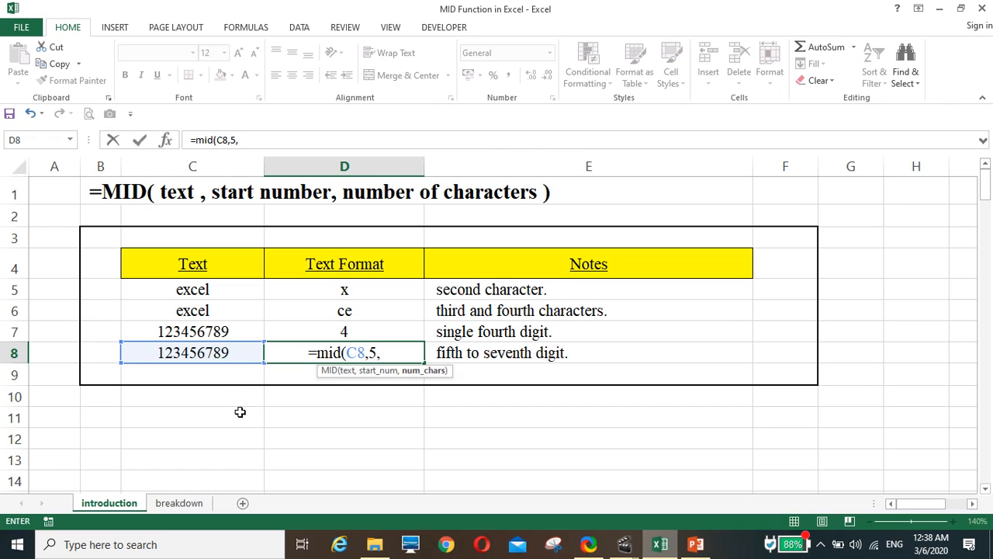
pyautogui.write('3')
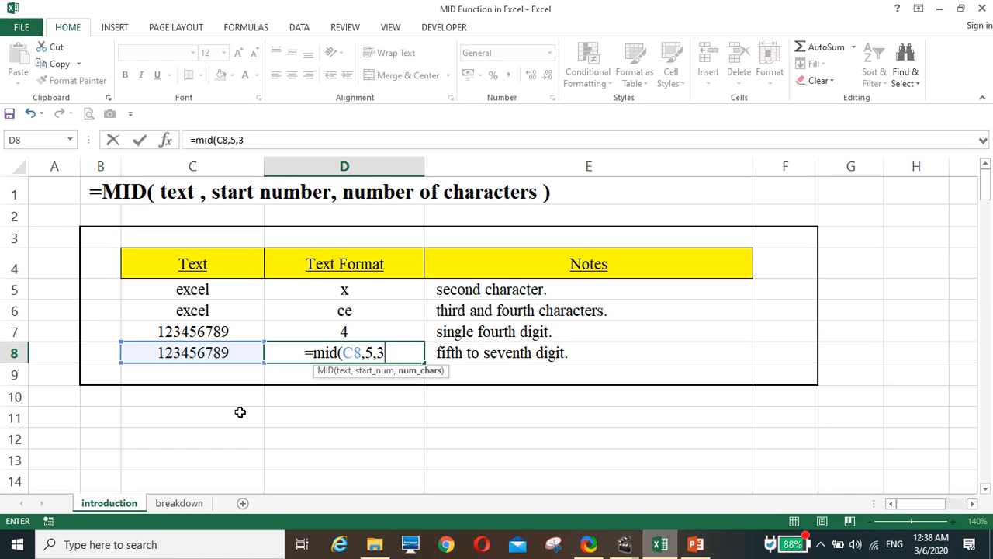
pyautogui.write(')')
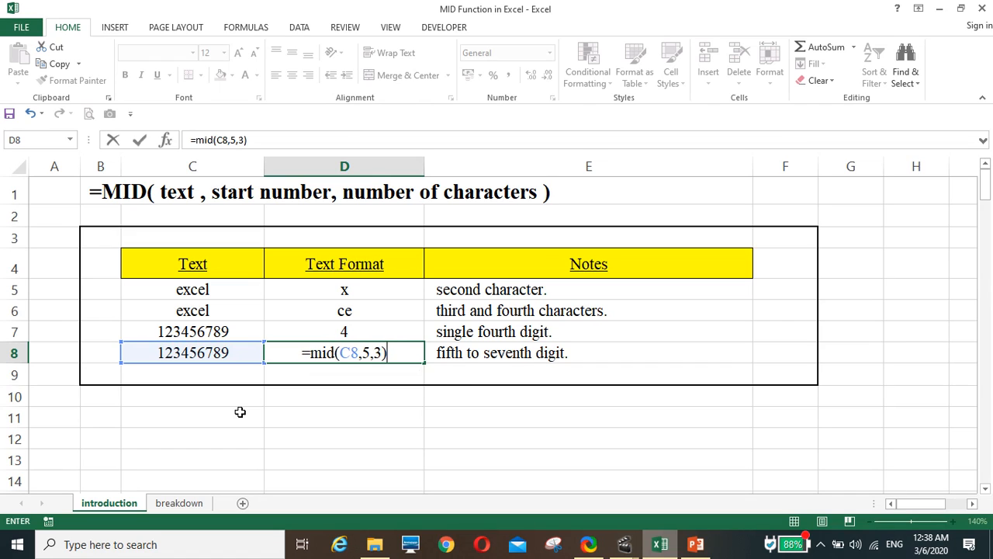
pyautogui.press('Return')
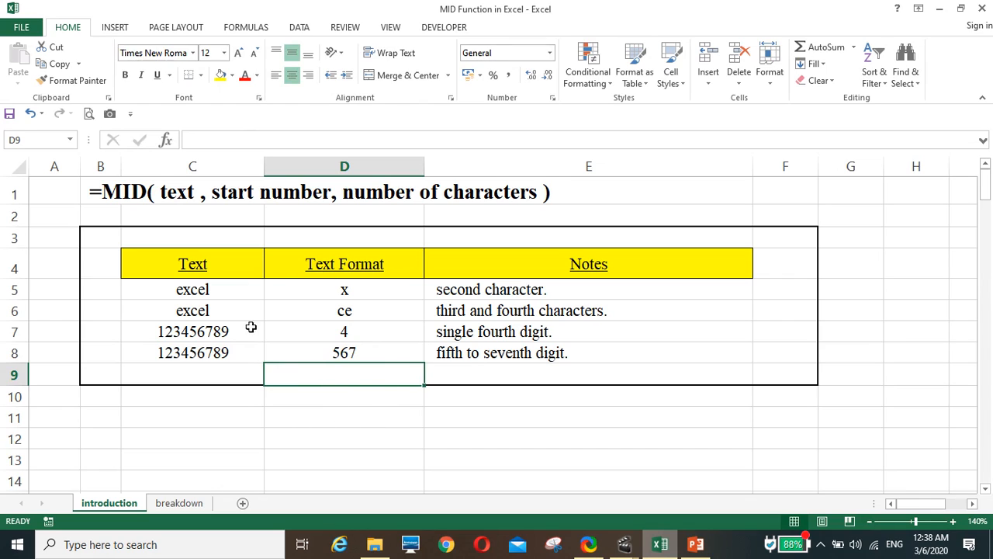
# - Switch to the breakdown worksheet
pyautogui.click(465, 432)
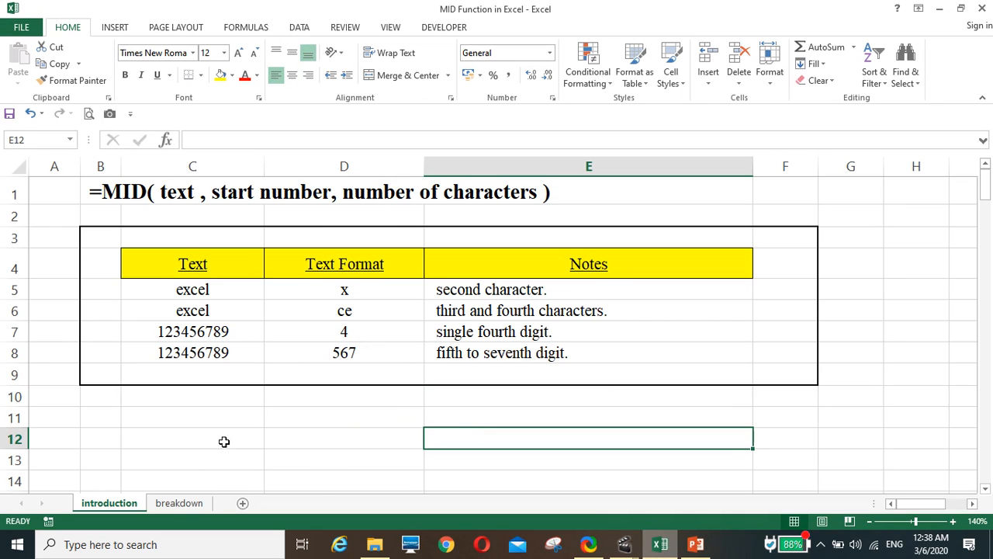
pyautogui.click(298, 423)
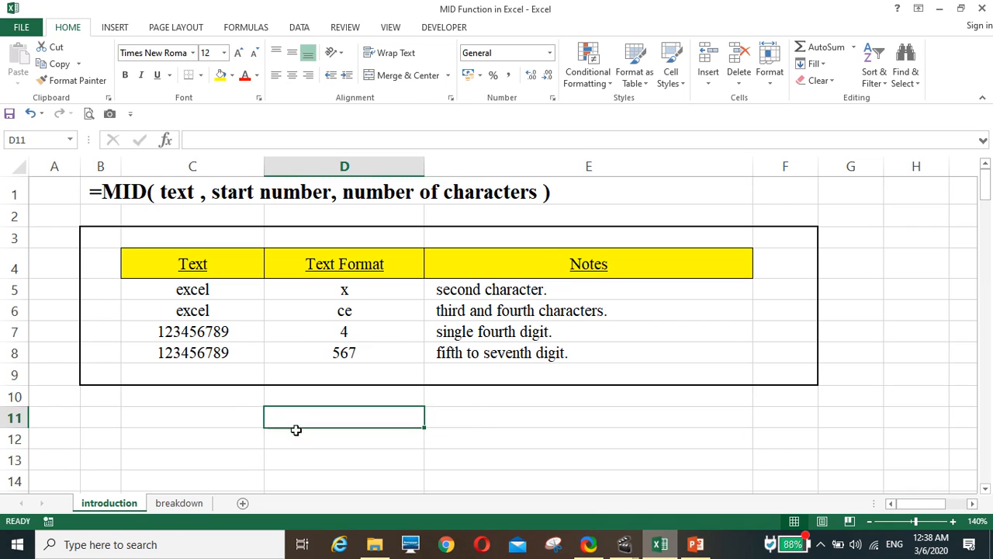
pyautogui.click(178, 504)
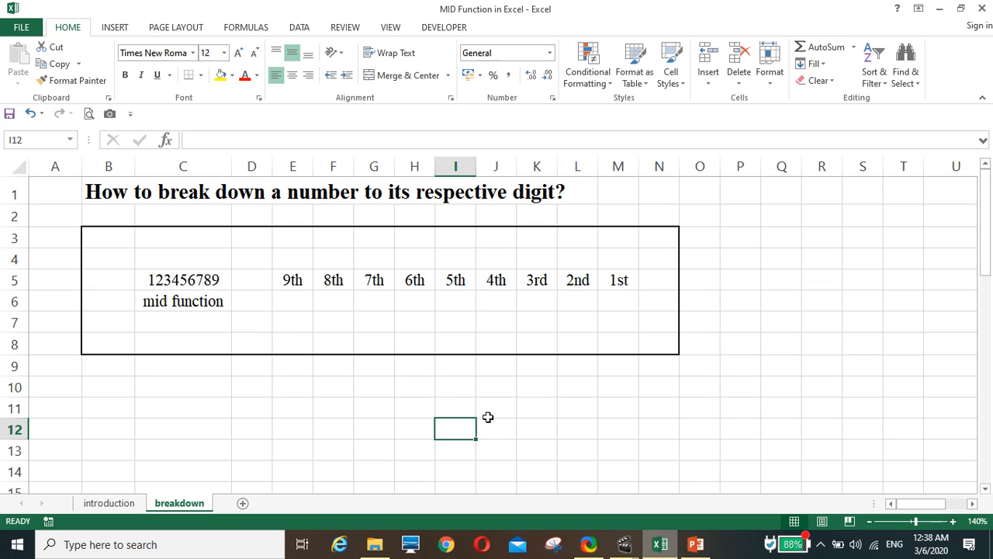
pyautogui.click(578, 433)
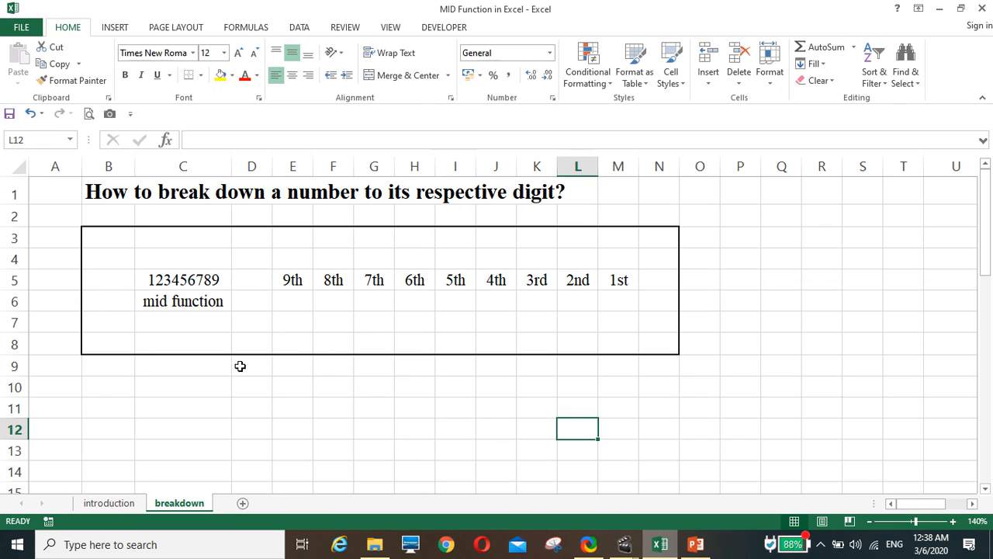
# - Enter =13-column() in cell M6 beneath the 1st heading
pyautogui.click(614, 307)
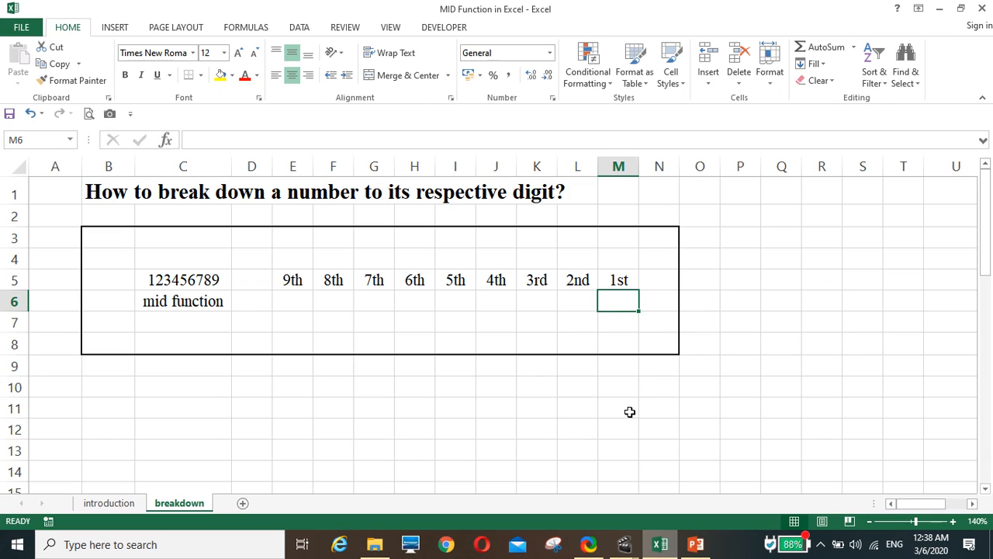
pyautogui.write('=')
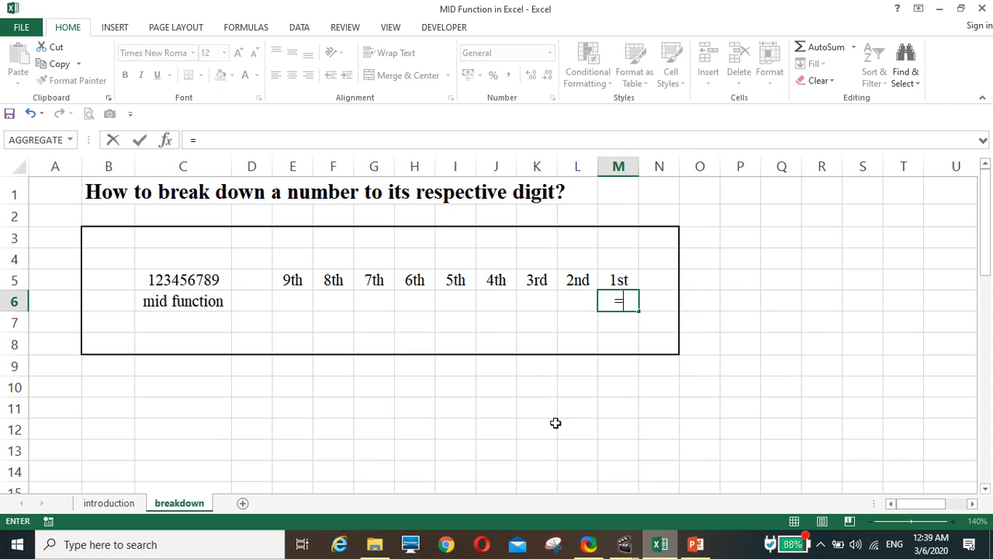
pyautogui.write('13')
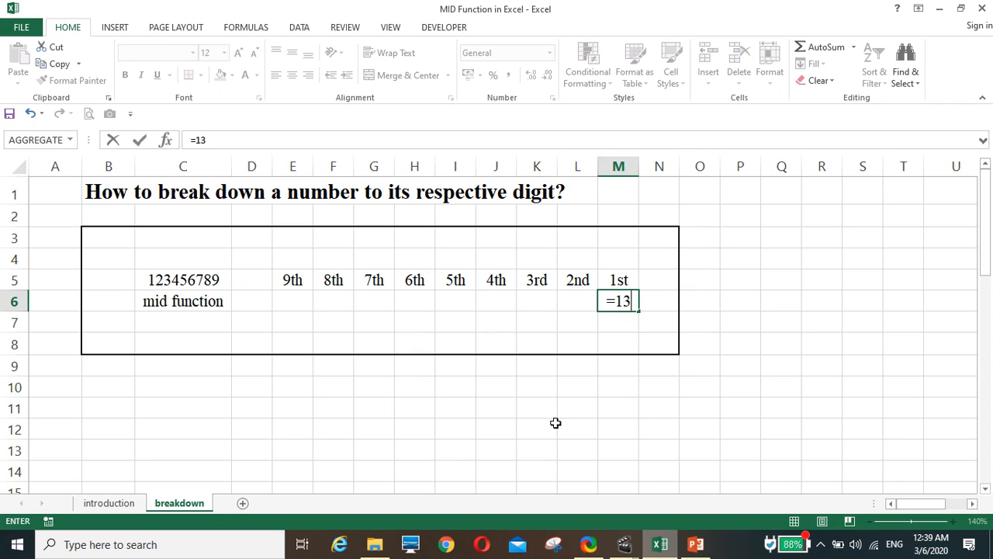
pyautogui.write('-col')
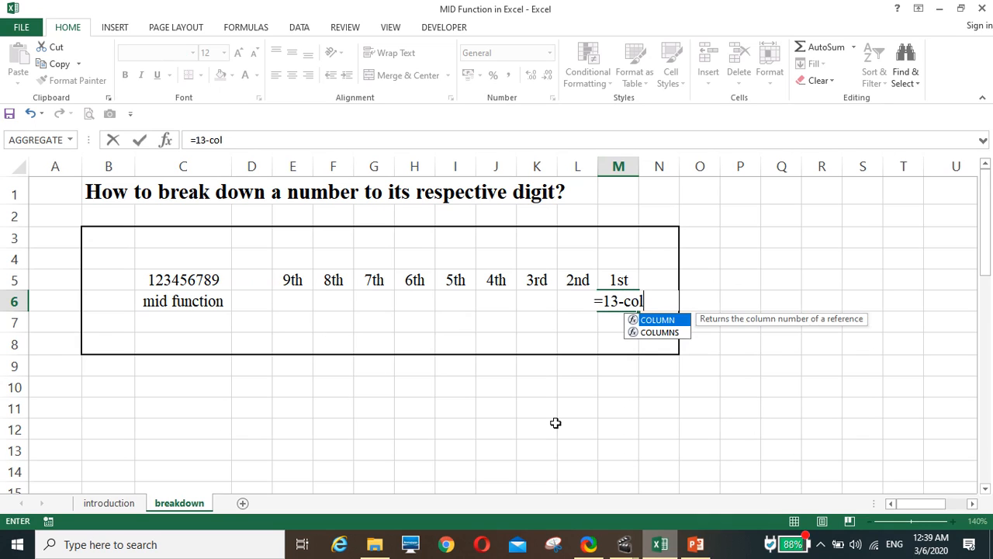
pyautogui.write('umn()')
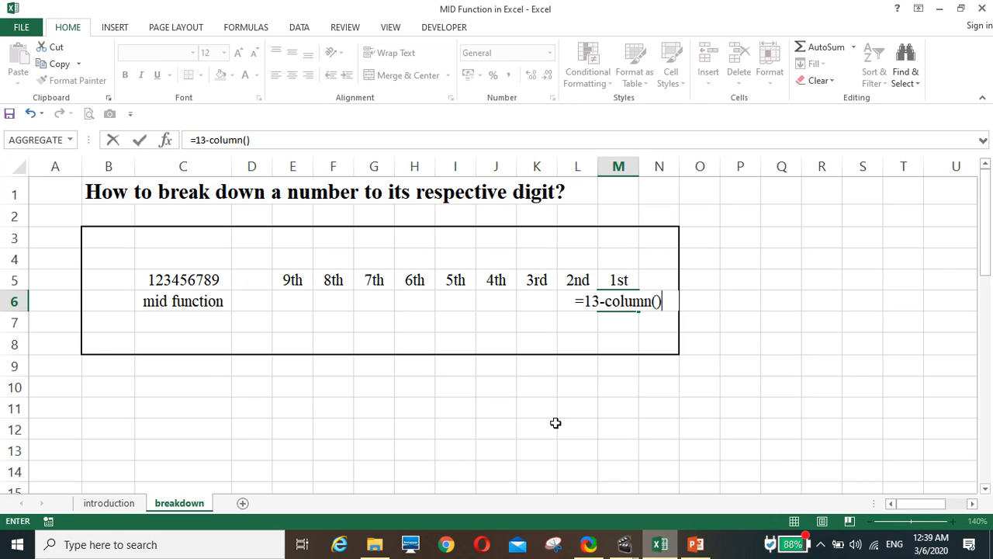
pyautogui.press('Return')
# - Fill the column-offset formula from M6 across row 6 to E6
pyautogui.click(620, 303)
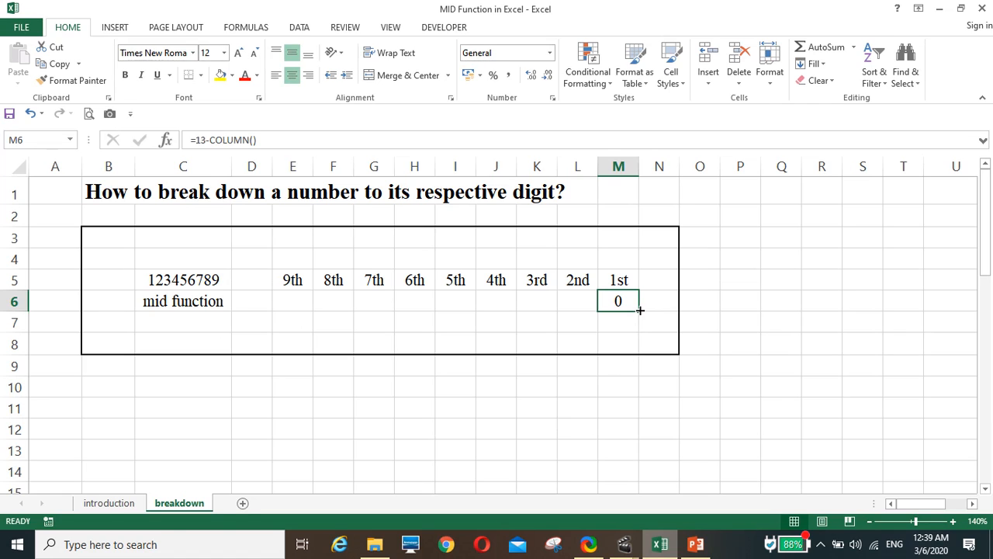
pyautogui.moveTo(640, 310)
pyautogui.mouseDown()
pyautogui.moveTo(273, 306)
pyautogui.moveTo(286, 323)
pyautogui.mouseUp()
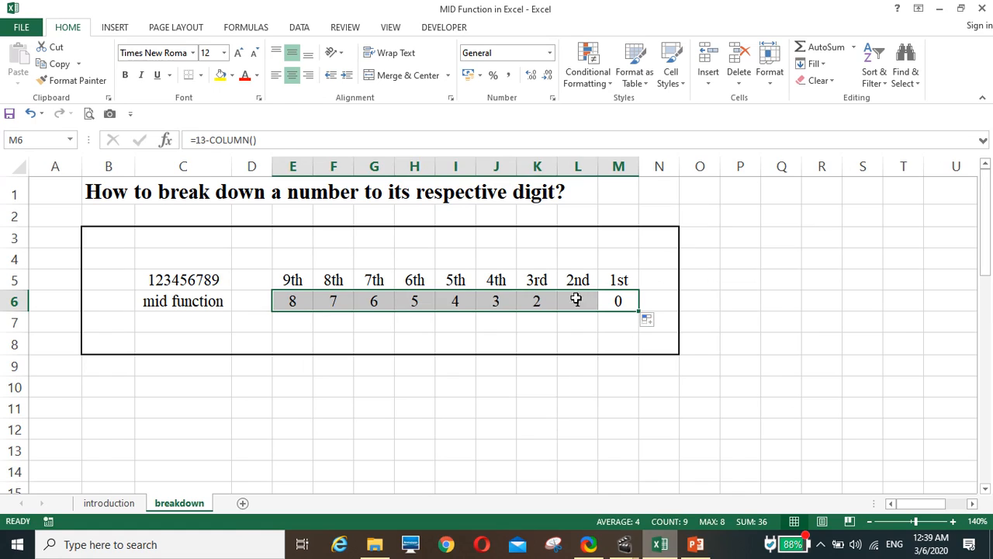
pyautogui.click(298, 394)
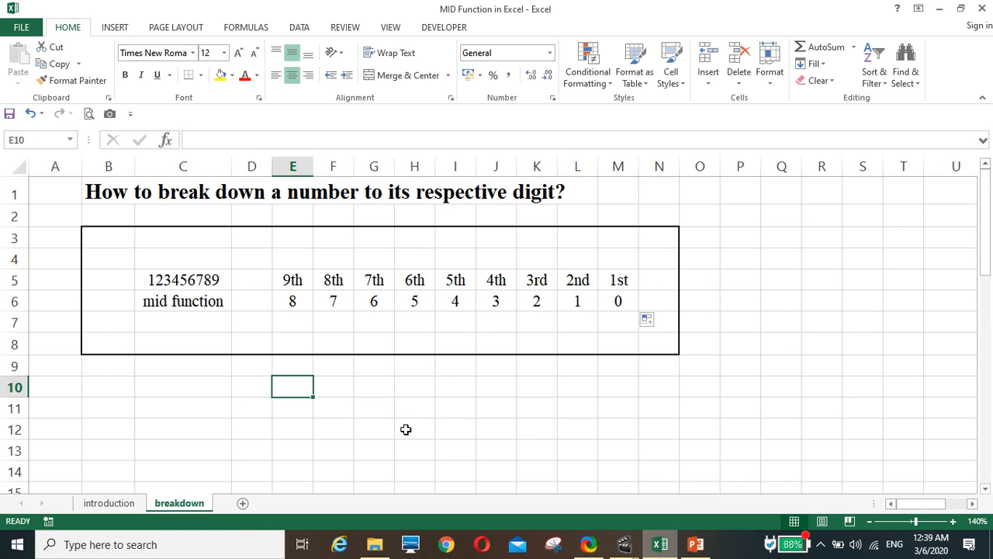
# - Enter =len(C5) in cell D5 to count the digits of the number
pyautogui.click(256, 278)
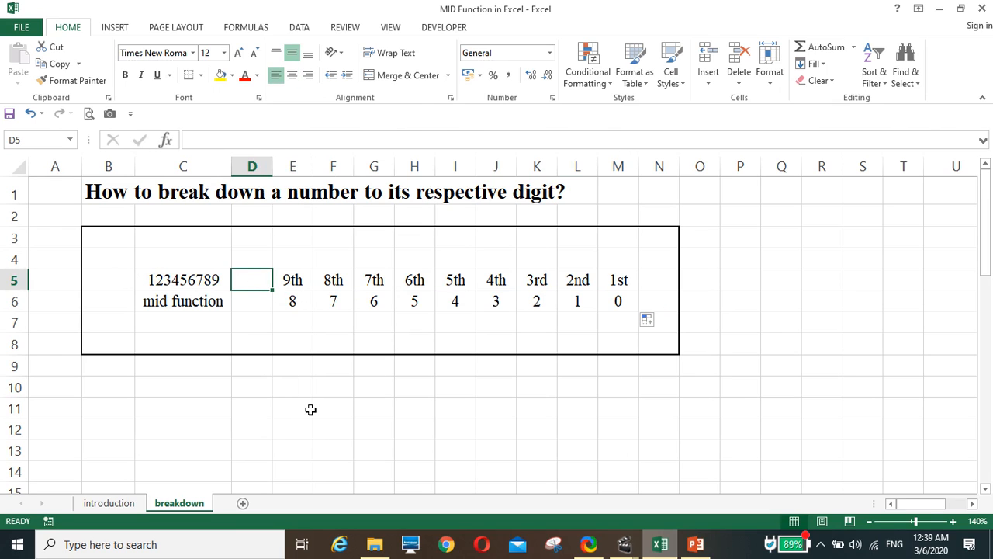
pyautogui.write('=len(')
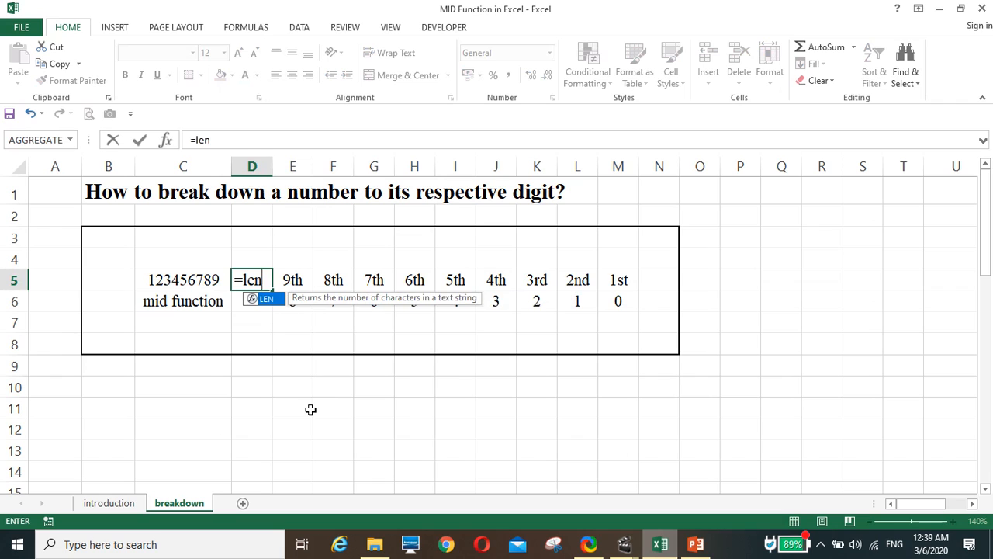
pyautogui.click(179, 279)
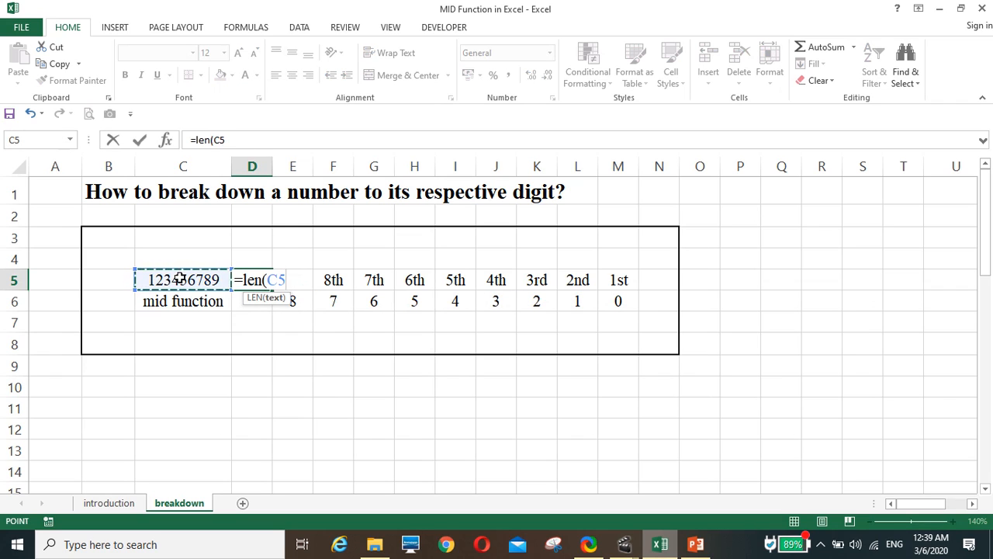
pyautogui.write(')')
pyautogui.press('Return')
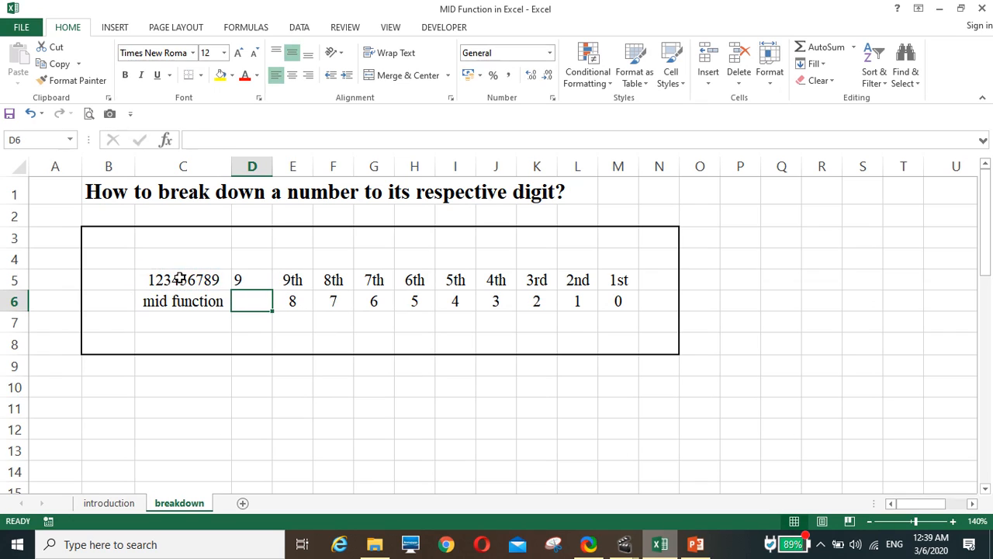
# - Centre the contents of cell D5 horizontally
pyautogui.click(256, 285)
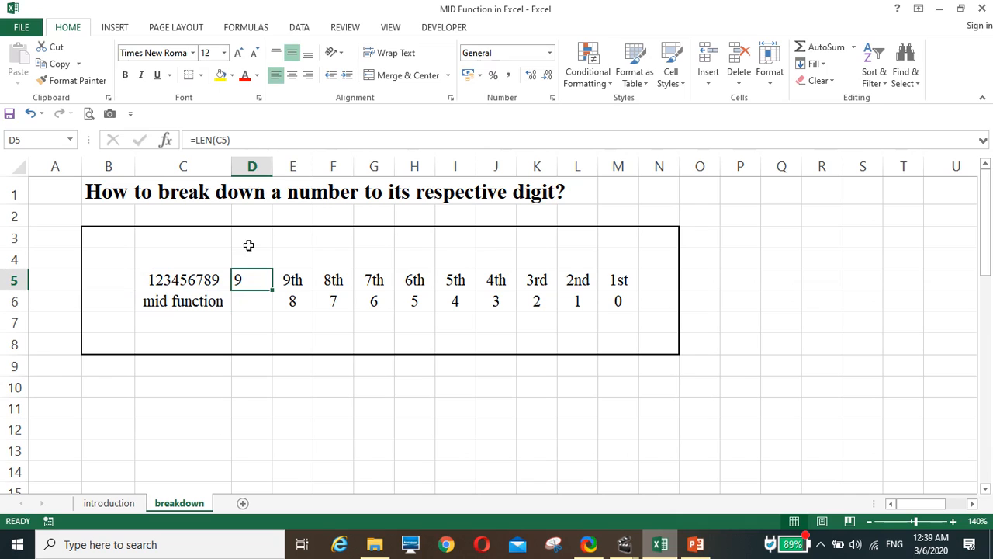
pyautogui.click(292, 76)
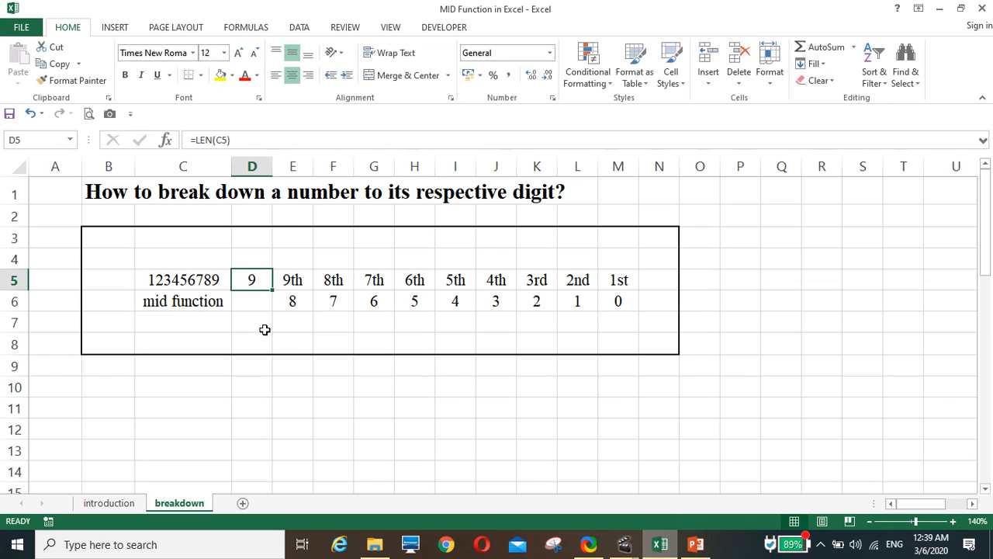
pyautogui.click(267, 358)
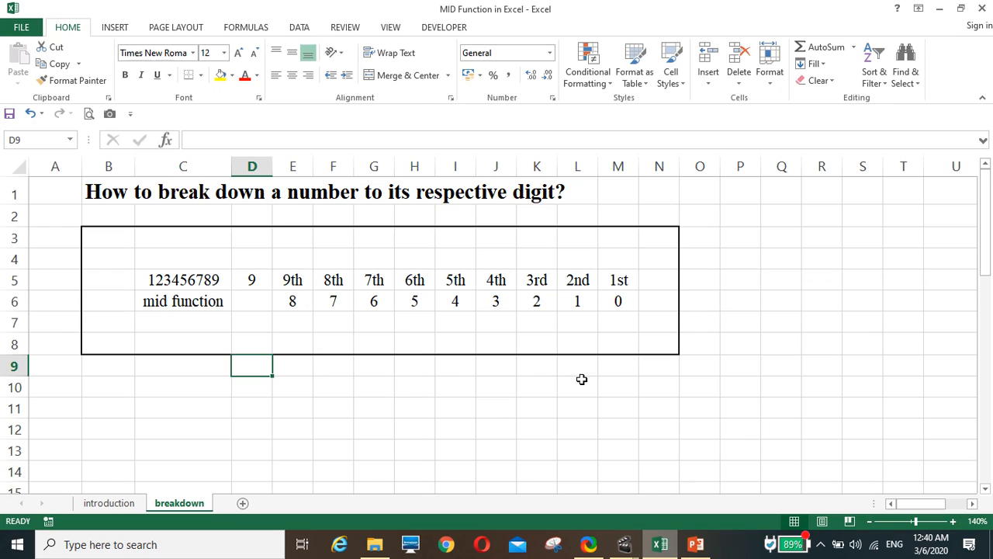
# - Start a MID formula in cell M7 with the absolute reference $C$5 as its text argument
pyautogui.click(617, 301)
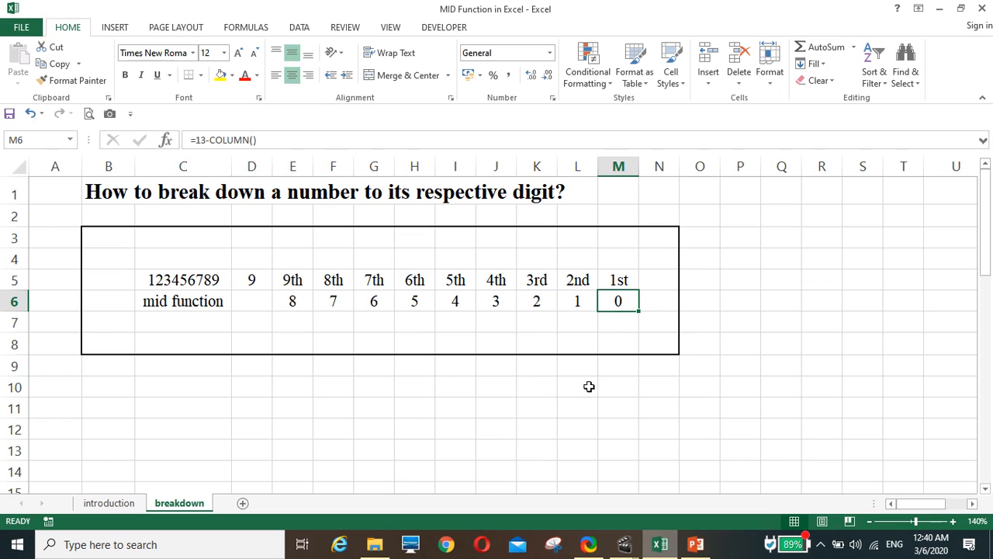
pyautogui.click(616, 328)
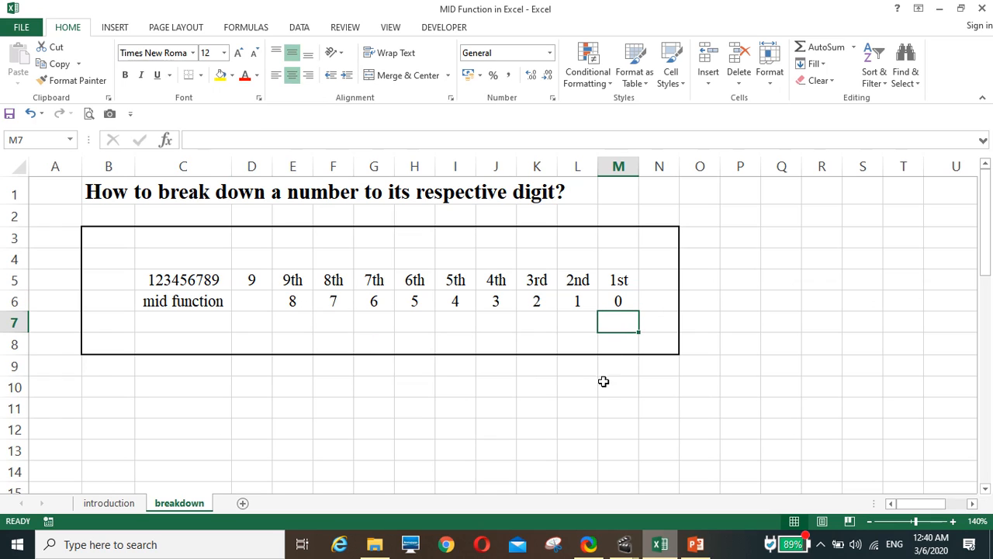
pyautogui.write('=m')
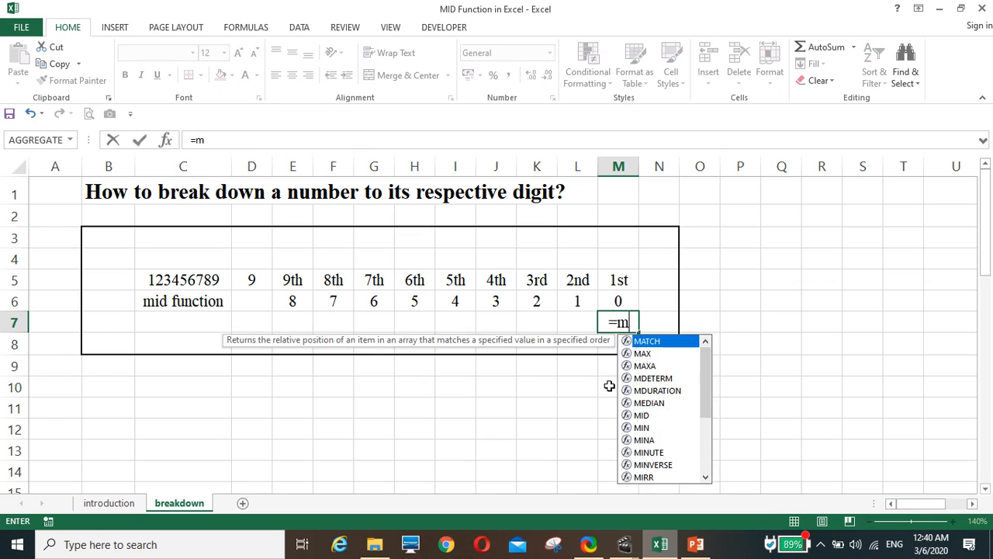
pyautogui.write('id(')
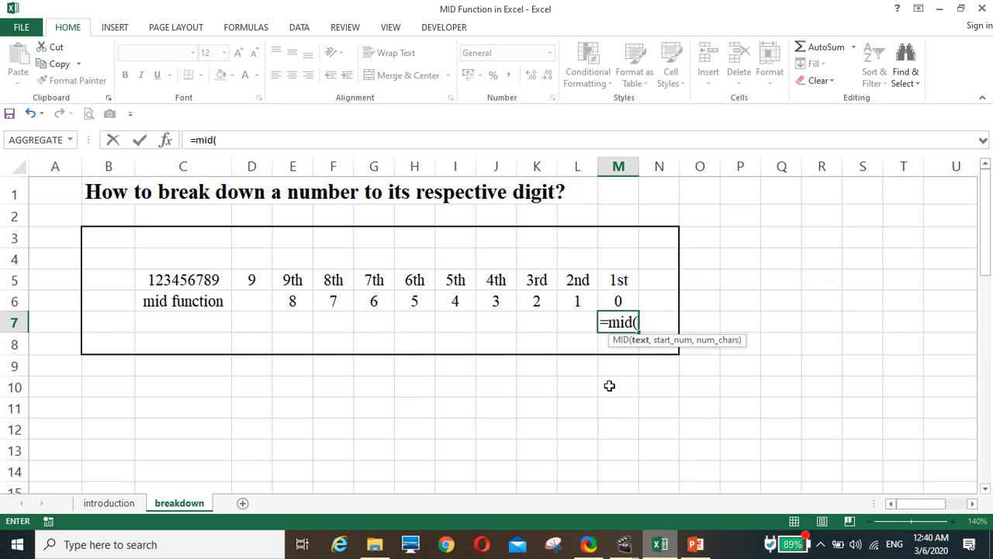
pyautogui.click(200, 280)
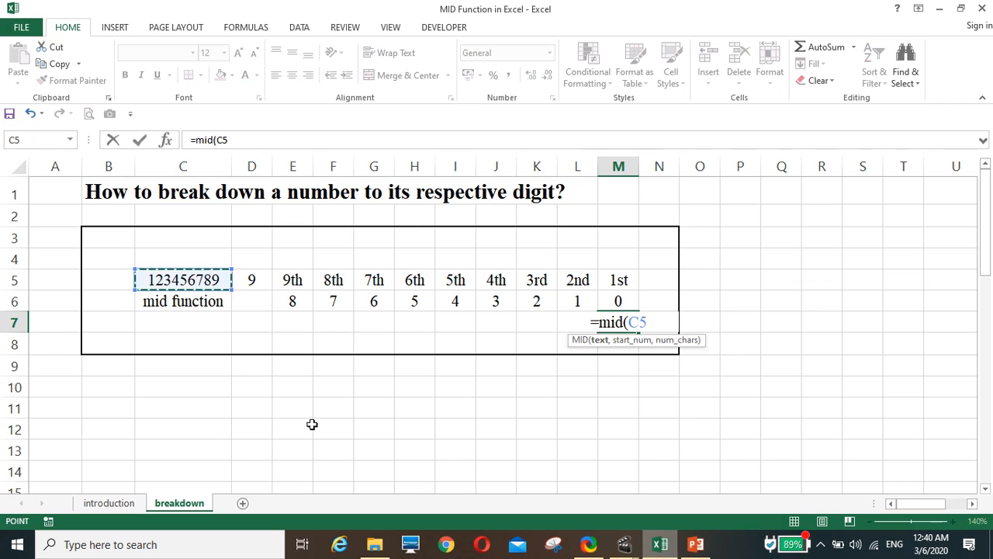
pyautogui.press('F4')
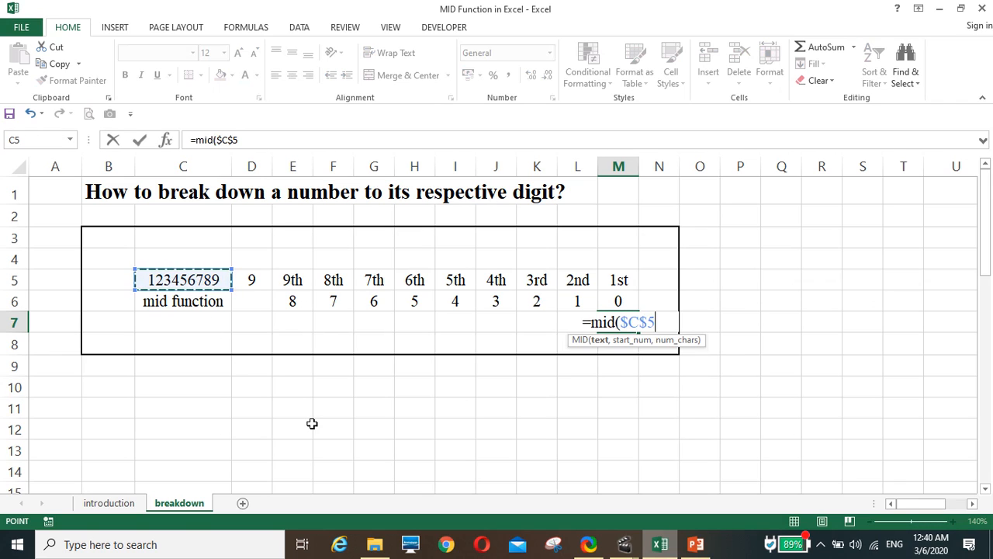
pyautogui.write(',')
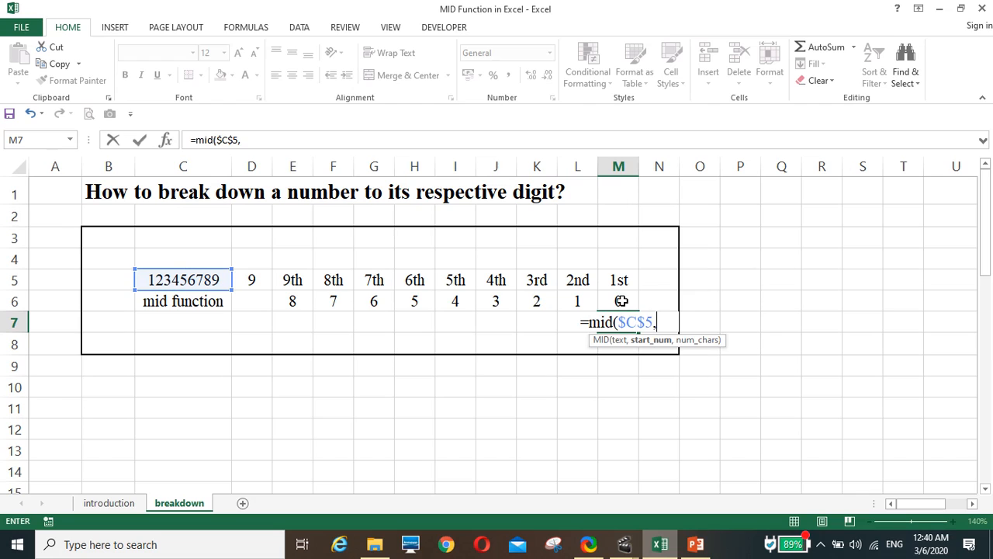
# - Set the MID formula's start number to $D$5-M6 and try to enter it without a character count
pyautogui.click(256, 279)
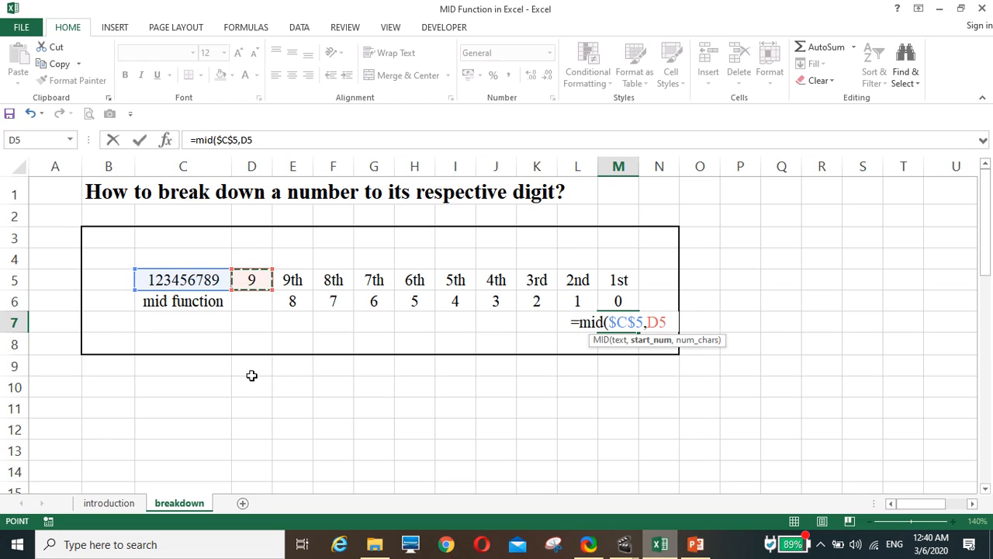
pyautogui.click(261, 141)
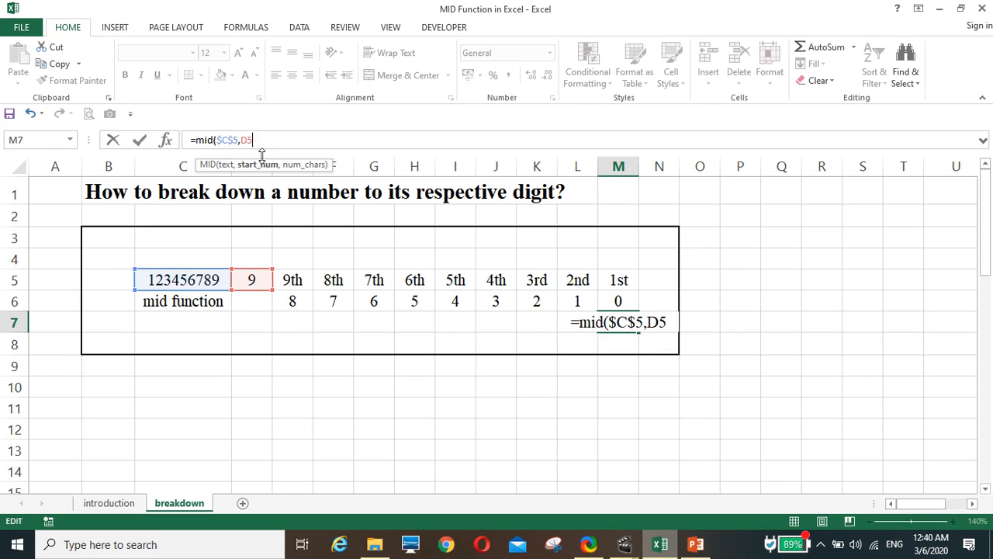
pyautogui.press('F4')
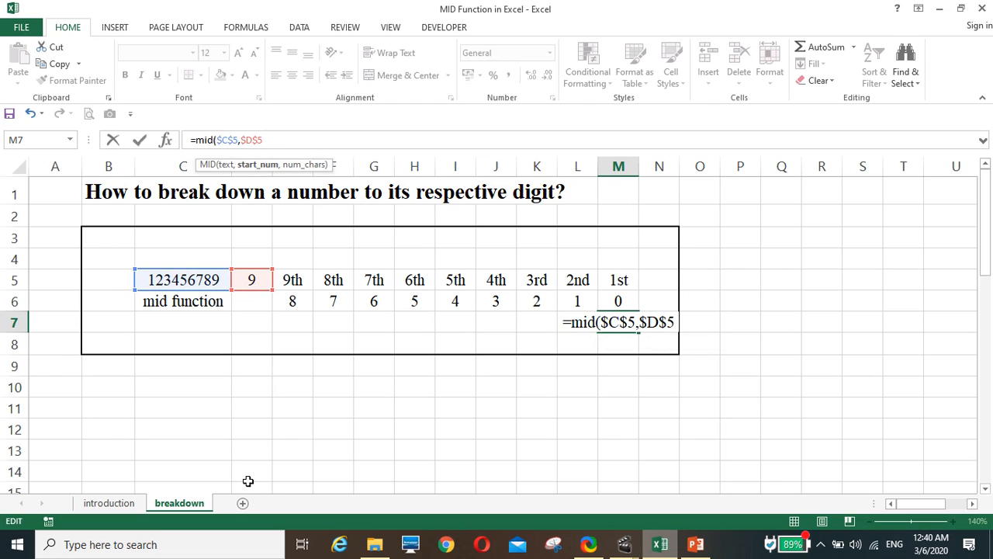
pyautogui.write('-')
pyautogui.click(621, 302)
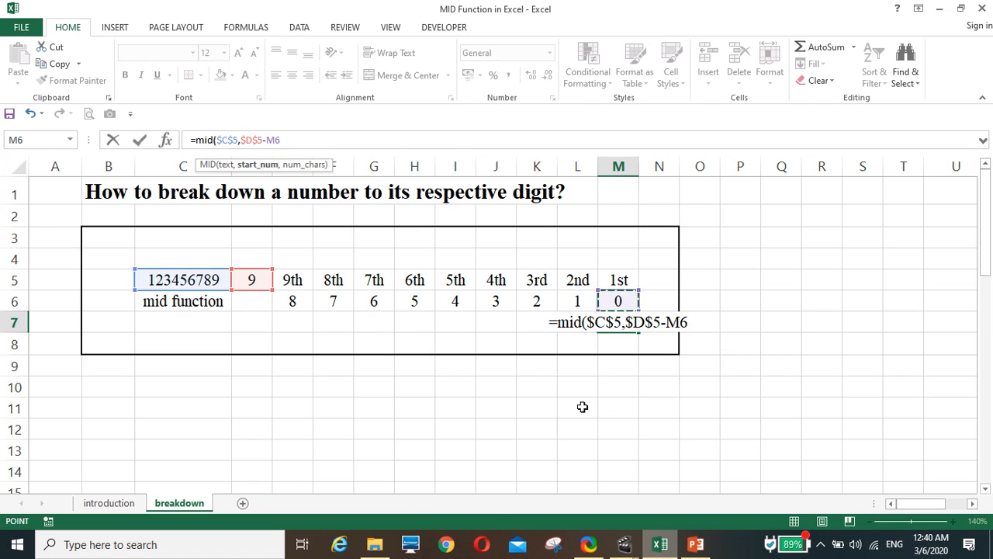
pyautogui.write(')')
pyautogui.press('Return')
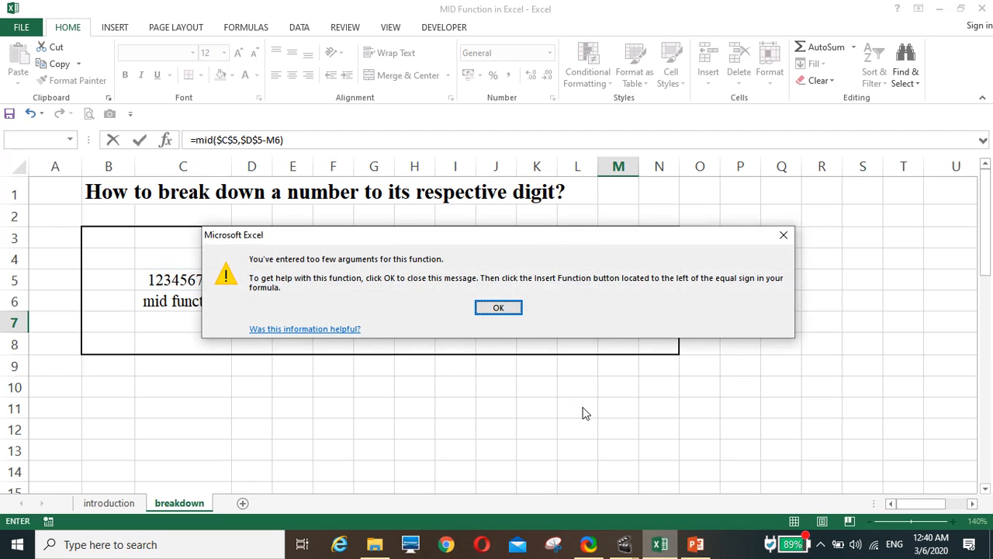
pyautogui.click(502, 307)
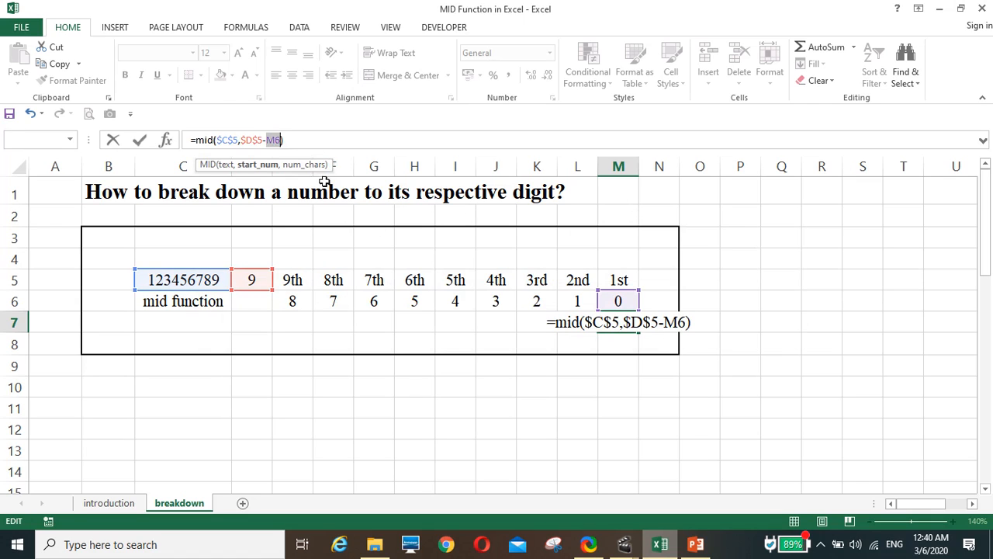
# - Add a character count of 1 to complete M7's formula as =mid($C$5,$D$5-M6,1)
pyautogui.click(302, 140)
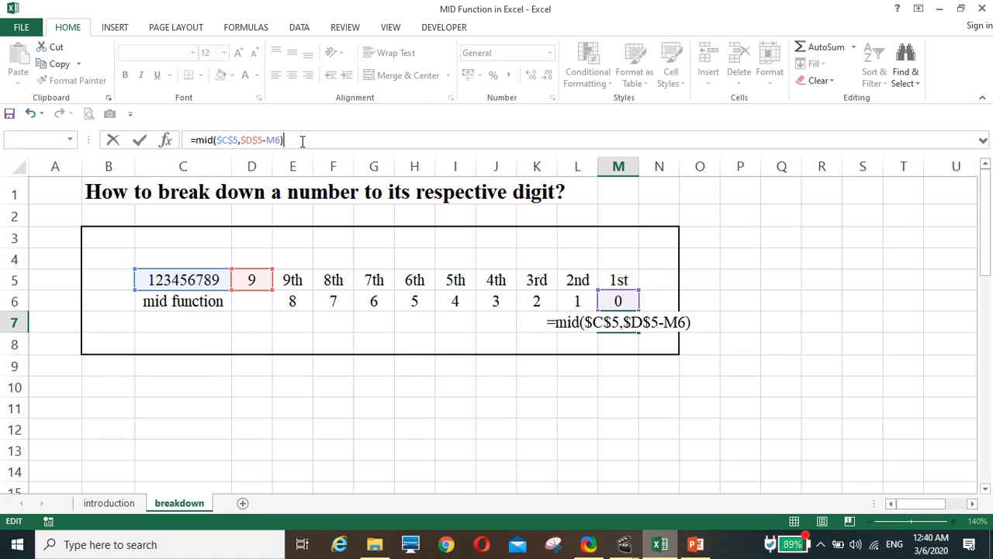
pyautogui.press('BackSpace')
pyautogui.write(',1')
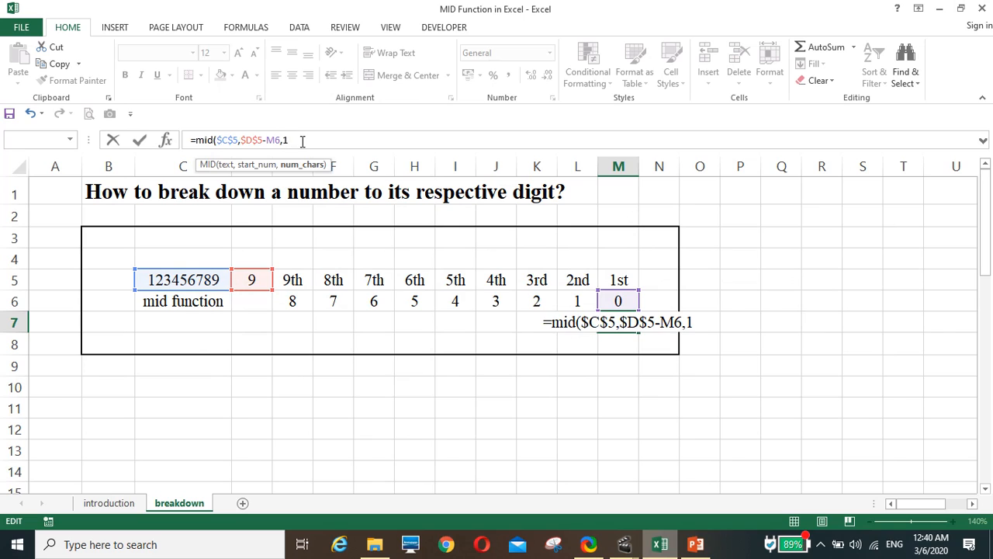
pyautogui.write(')')
pyautogui.press('Return')
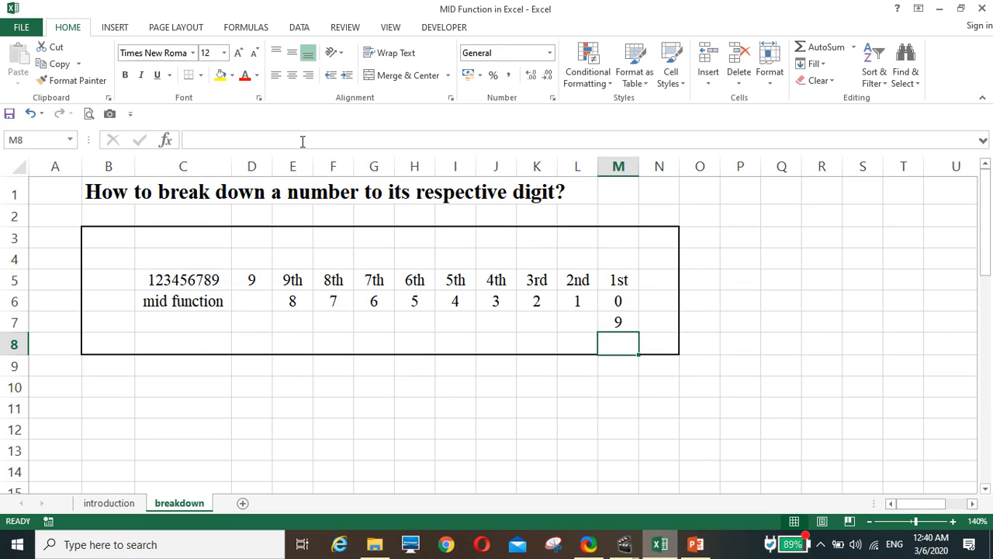
# - Fill the MID formula from M7 across row 7 to E7 to extract every digit
pyautogui.click(629, 321)
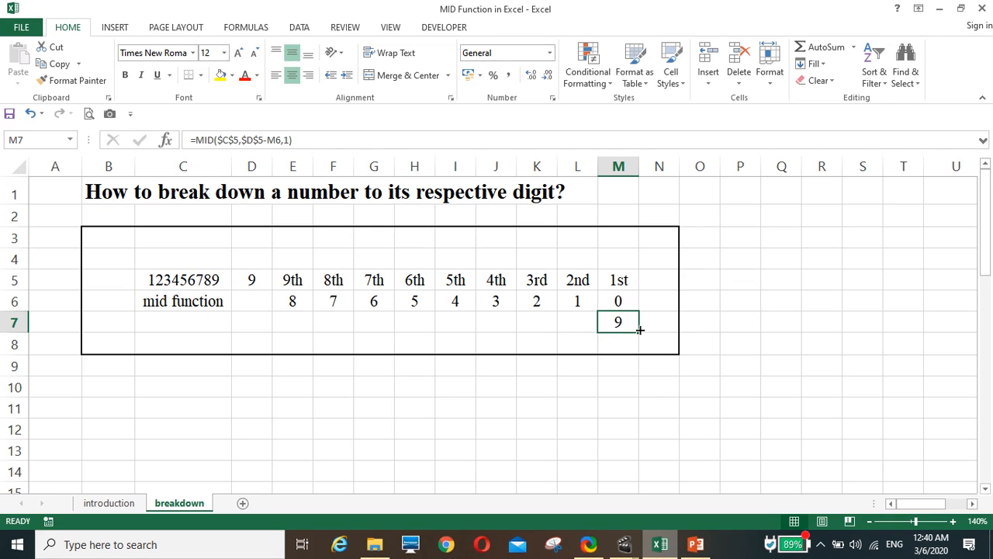
pyautogui.moveTo(636, 332); pyautogui.dragTo(269, 322)
pyautogui.click(390, 436)
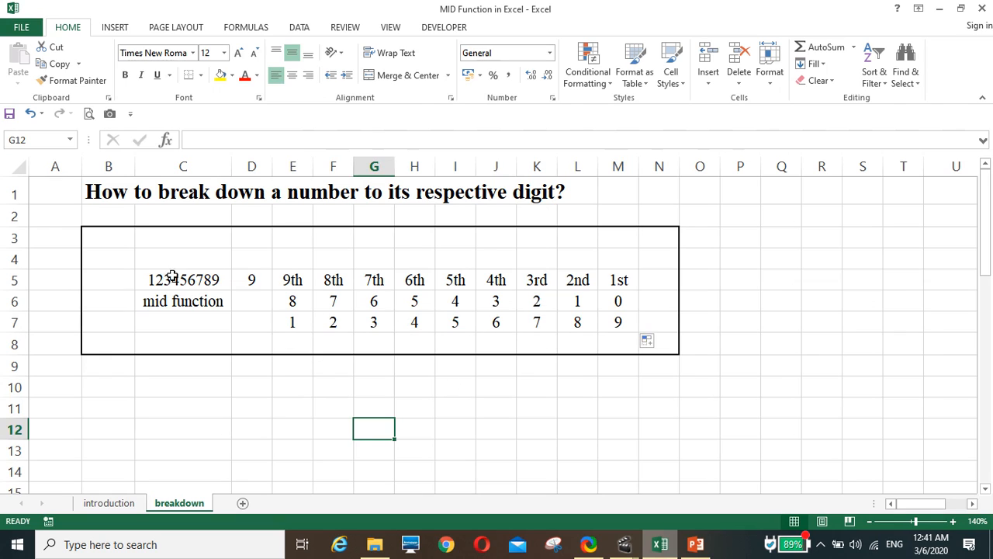
pyautogui.click(535, 429)
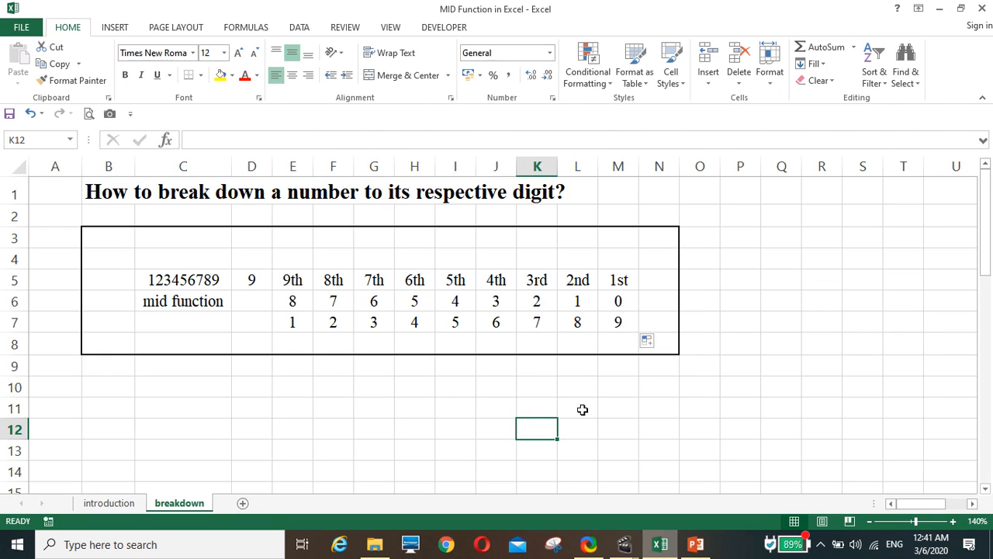
# - Replace the M6 reference in M7's MID formula with 13+column(), giving =MID($C$5,$D$5-13+column(),1)
pyautogui.click(621, 322)
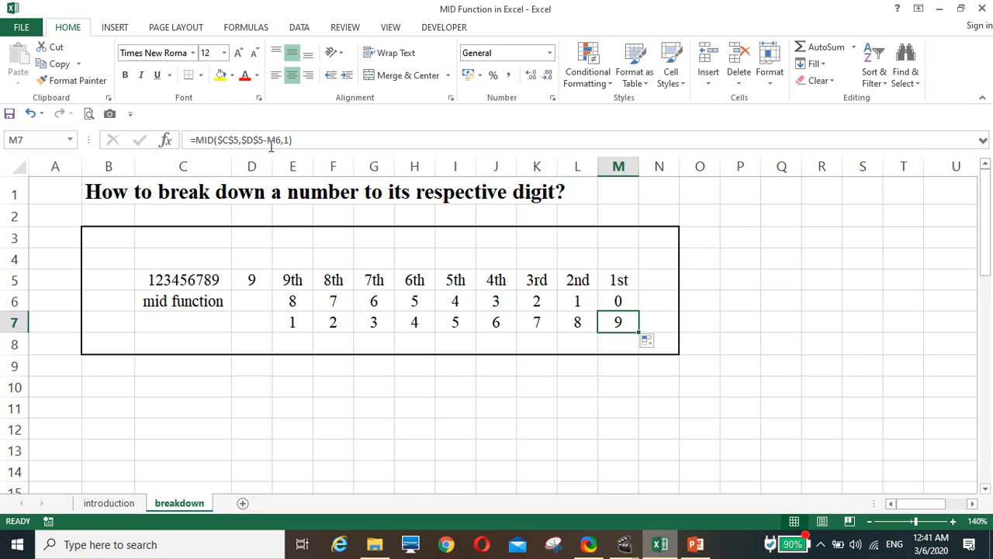
pyautogui.click(623, 299)
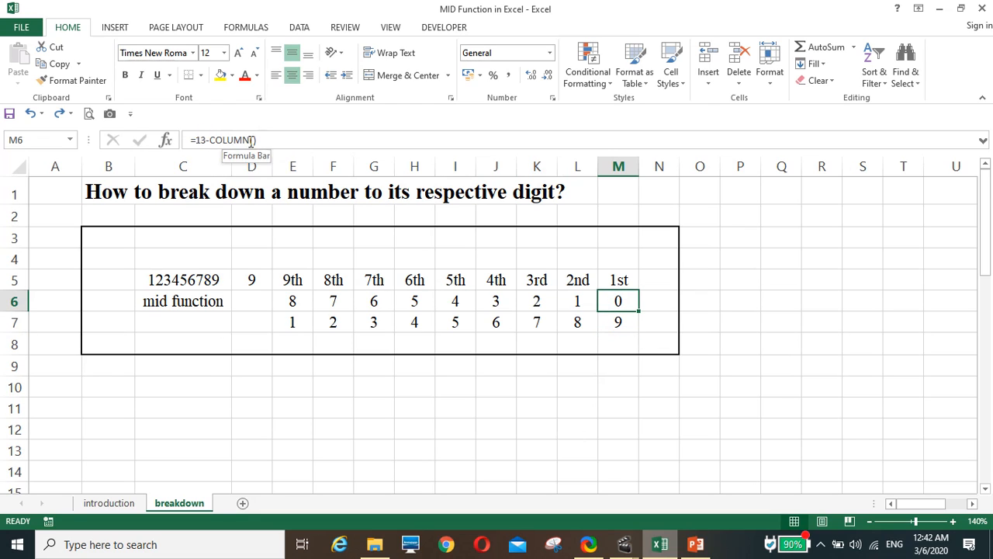
pyautogui.click(613, 321)
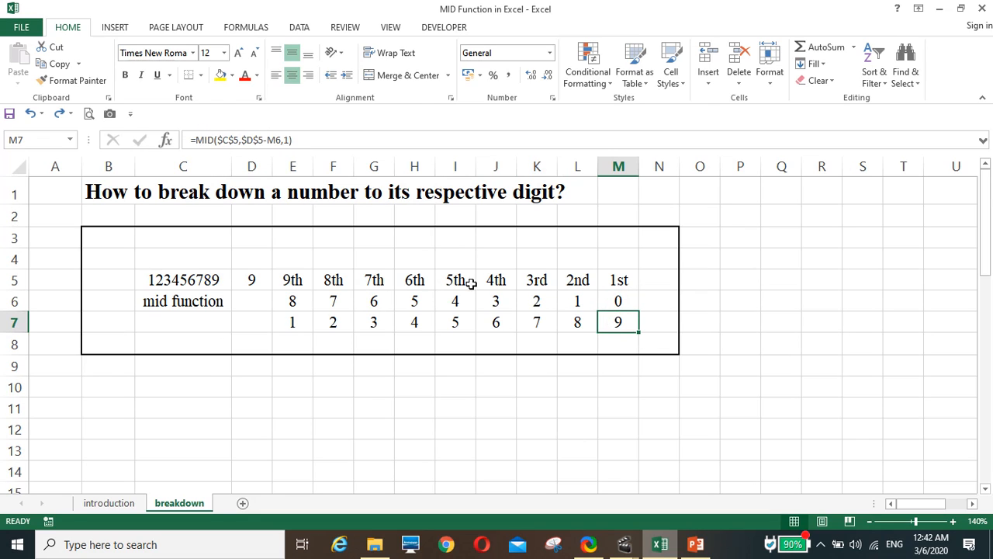
pyautogui.click(281, 140)
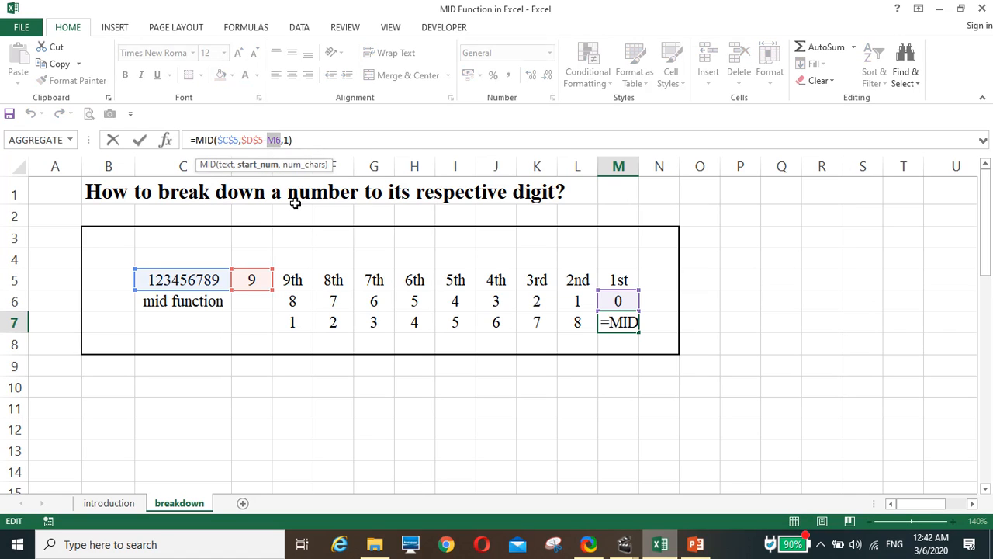
pyautogui.write('13')
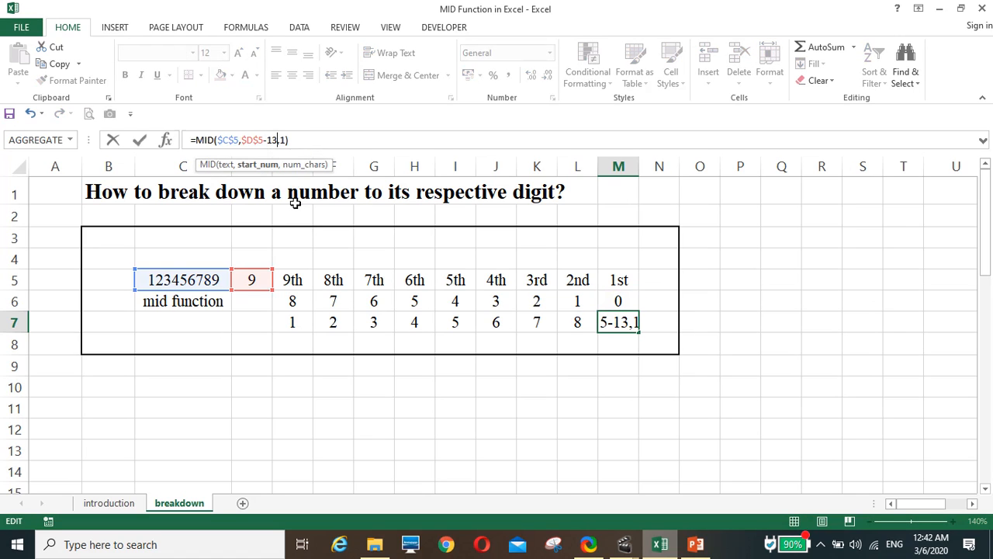
pyautogui.write('+column')
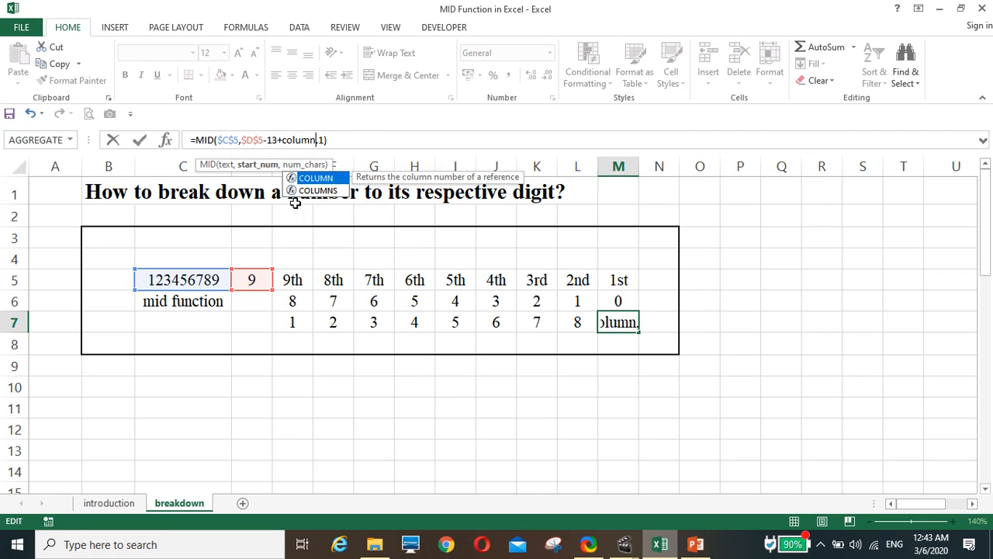
pyautogui.write('()')
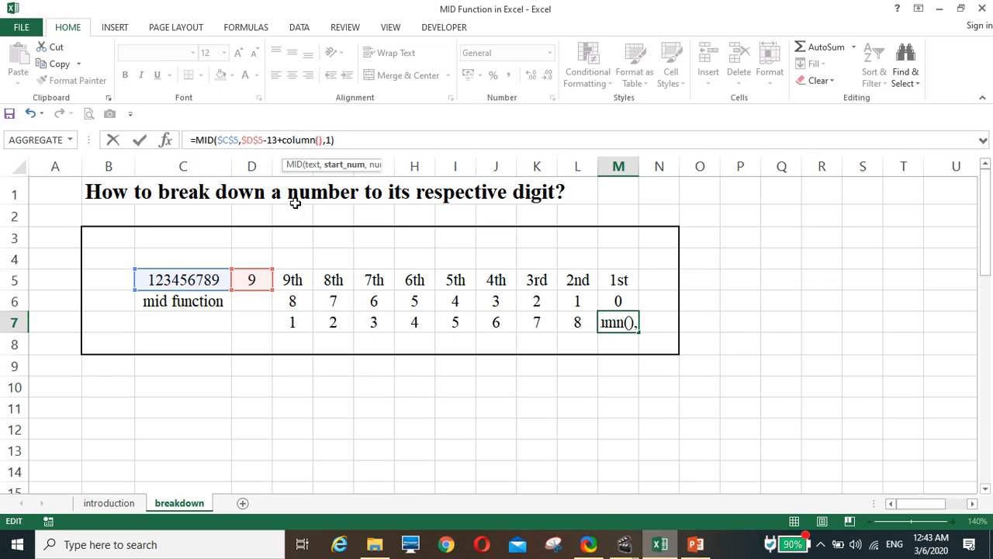
pyautogui.press('Left')
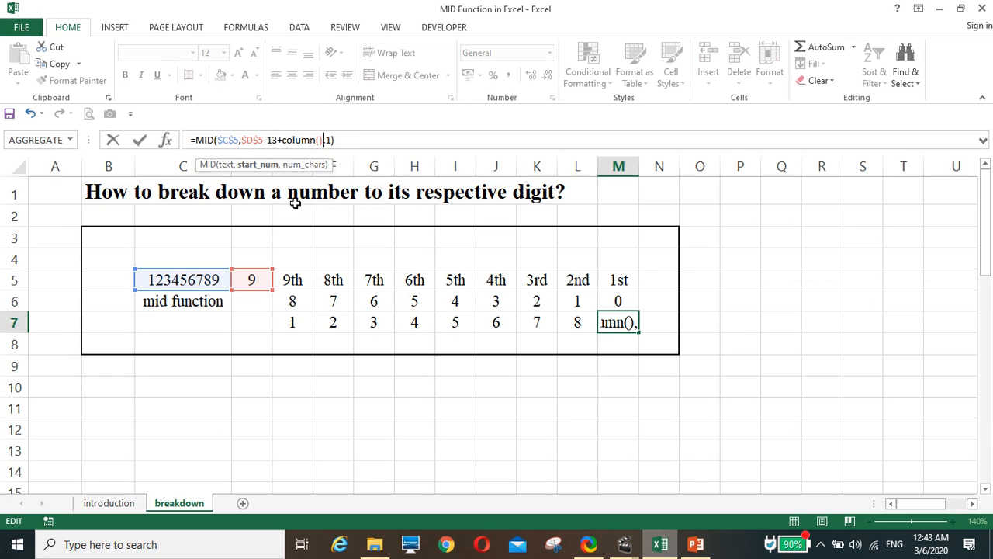
pyautogui.press('Return')
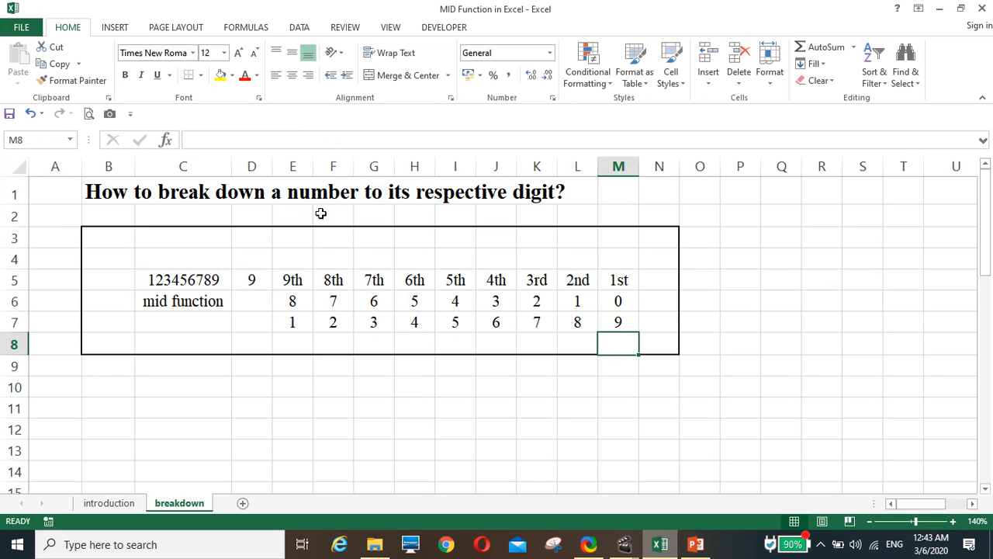
# - Fill M7's updated MID formula across row 7 to E7 and delete the helper numbers in E6:M6
pyautogui.click(625, 327)
pyautogui.moveTo(639, 335); pyautogui.dragTo(613, 301)
pyautogui.click(391, 434)
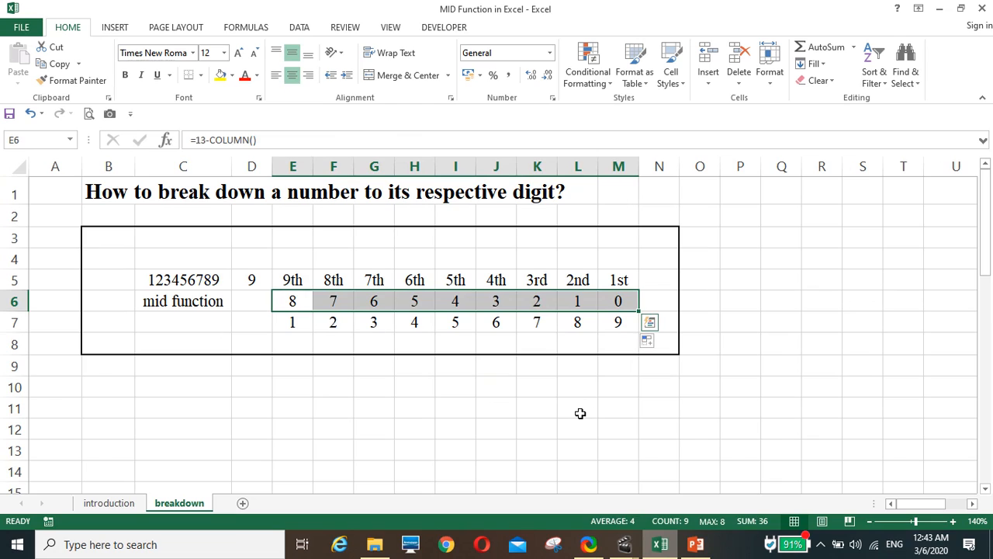
pyautogui.press('Delete')
pyautogui.click(563, 421)
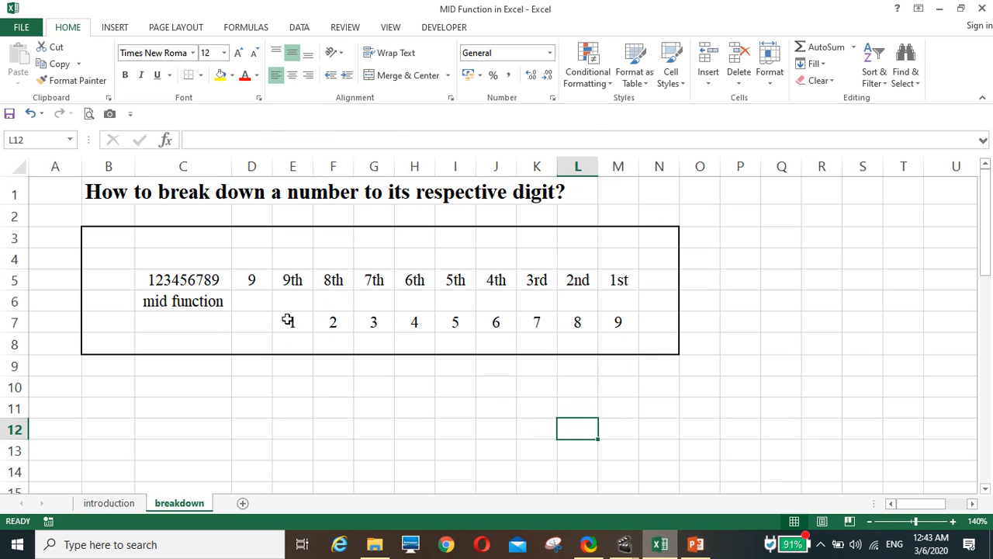
# - Wrap M7's MID formula in the VALUE function, giving =value(MID($C$5,$D$5-13+COLUMN(),1))
pyautogui.click(166, 282)
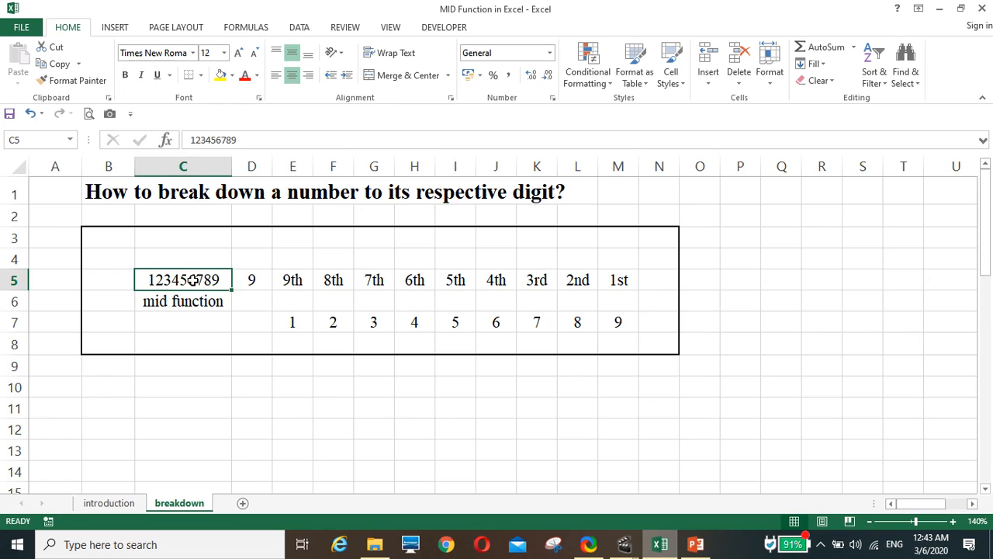
pyautogui.click(613, 319)
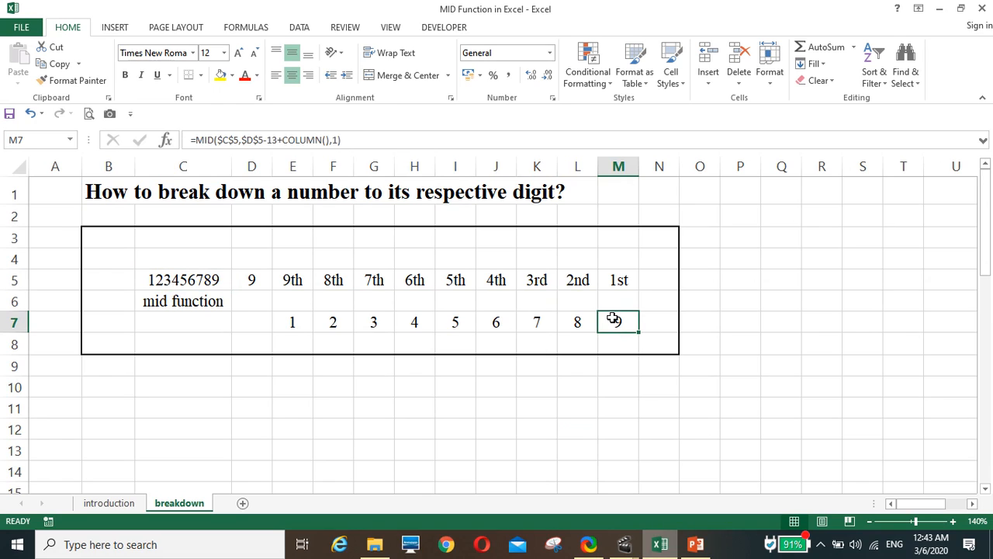
pyautogui.click(195, 140)
pyautogui.write('value')
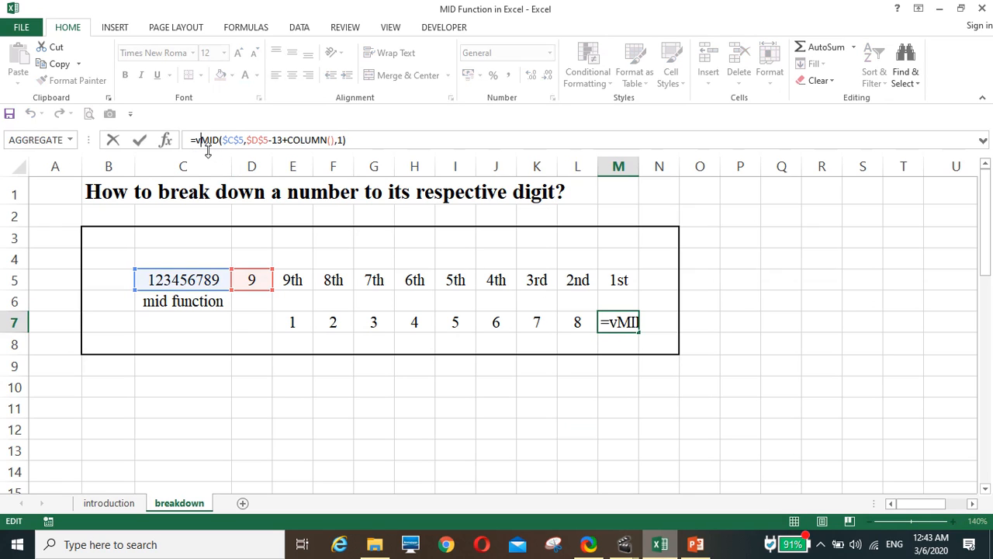
pyautogui.write('(')
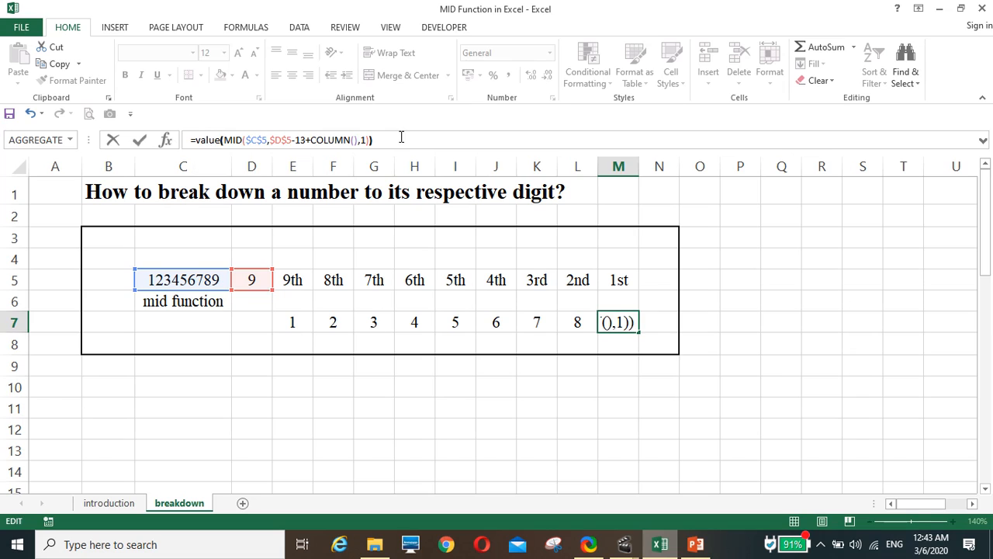
pyautogui.press('Return')
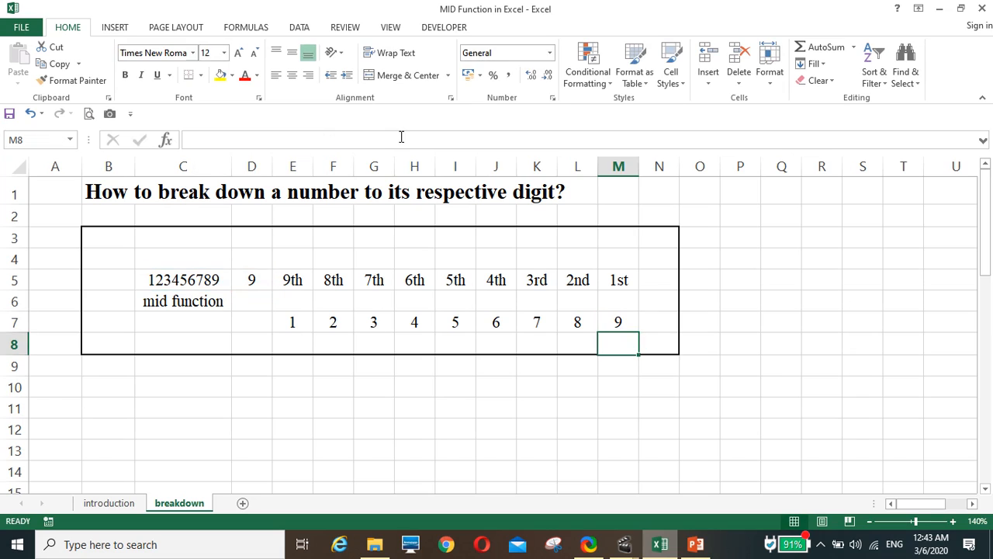
# - Fill the VALUE-wrapped formula from M7 across row 7 to E7
pyautogui.click(621, 324)
pyautogui.moveTo(639, 333); pyautogui.dragTo(293, 322)
pyautogui.click(402, 408)
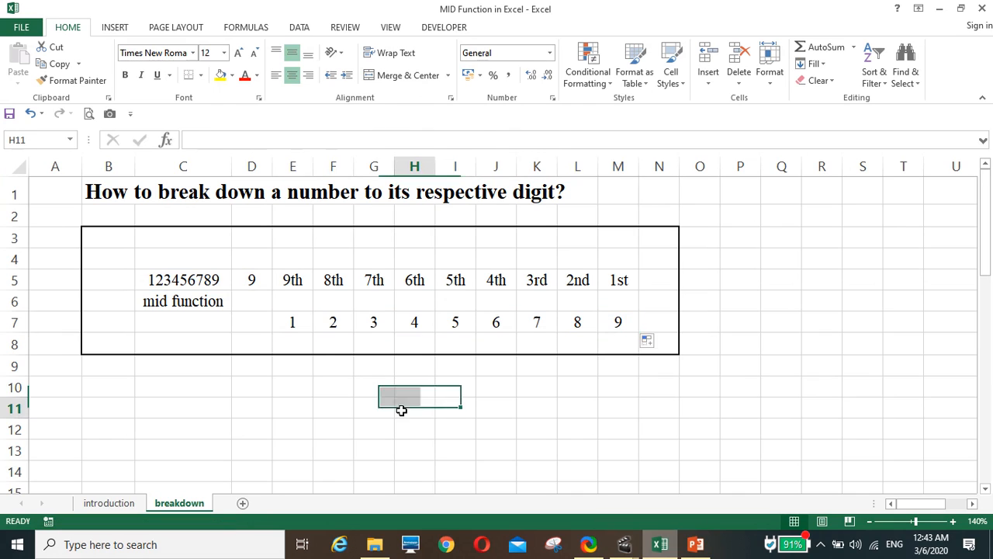
# - Replace the $D$5 reference in M7's formula with len and try to pick C5 as its argument
pyautogui.click(249, 281)
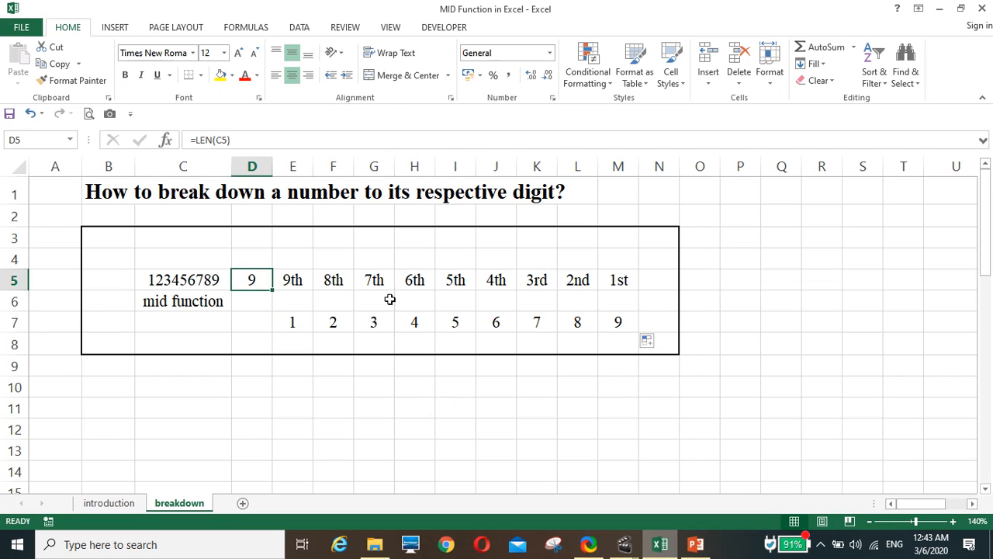
pyautogui.click(615, 321)
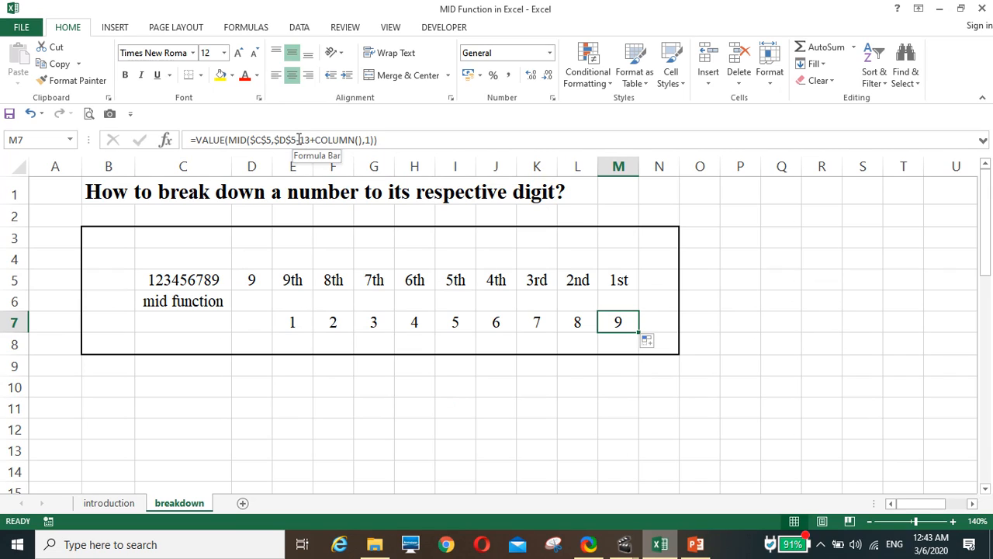
pyautogui.moveTo(298, 139); pyautogui.dragTo(280, 141)
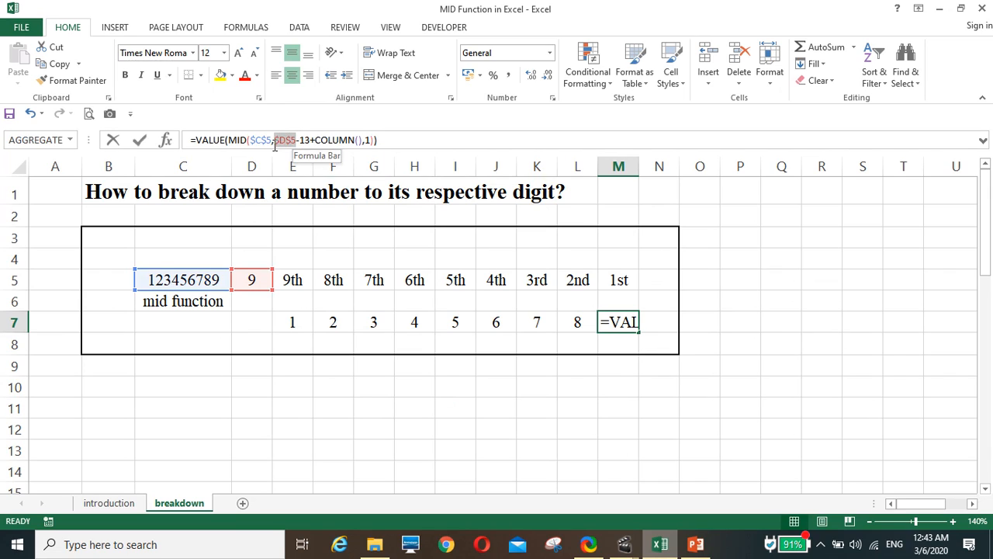
pyautogui.write('len')
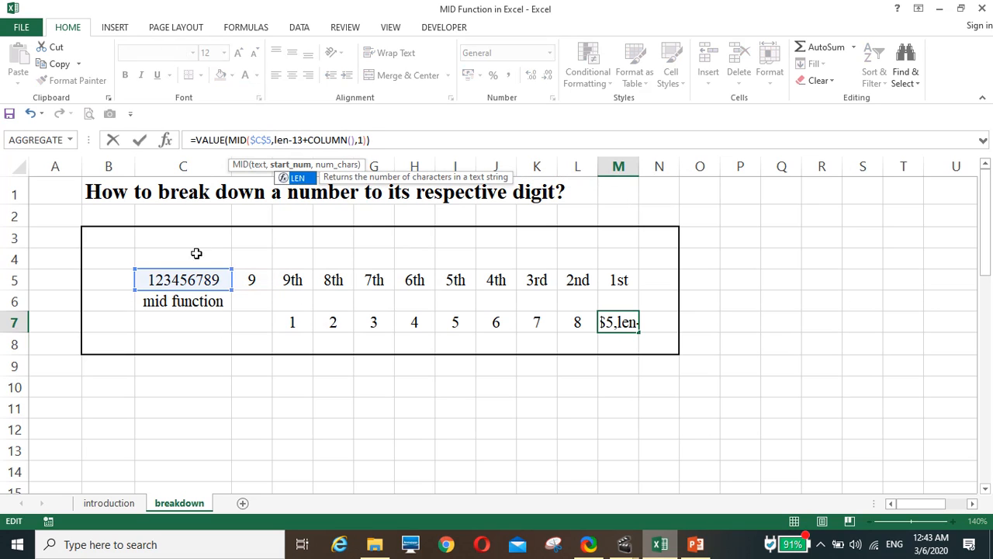
pyautogui.click(186, 280)
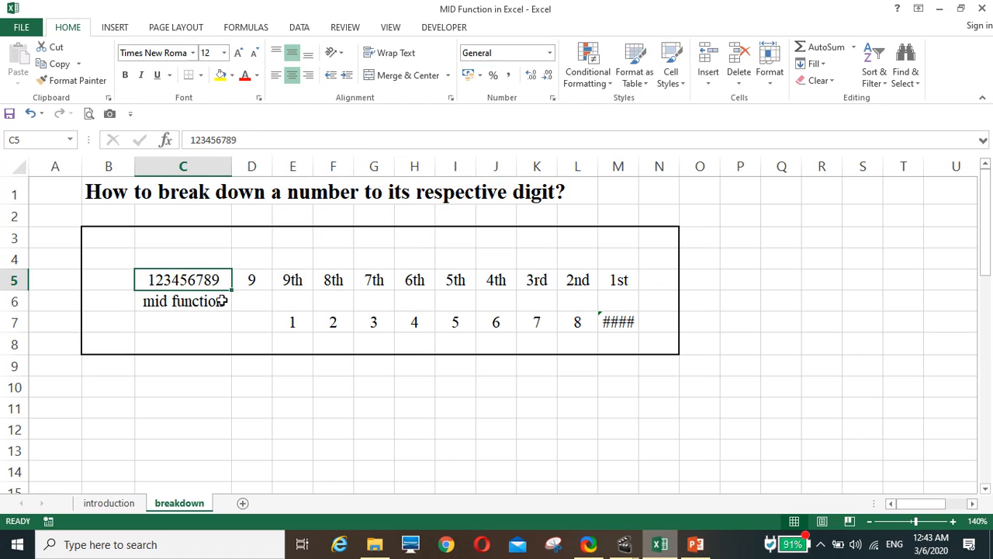
# - Complete LEN in M7 with the absolute argument $C$5, giving =VALUE(MID($C$5,LEN($C$5)-13+COLUMN(),1))
pyautogui.click(626, 323)
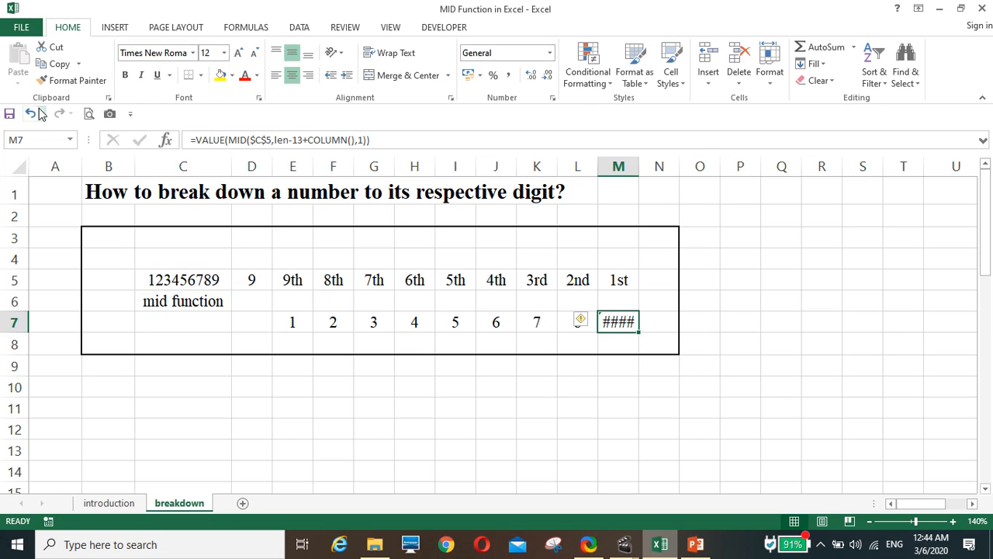
pyautogui.click(289, 139)
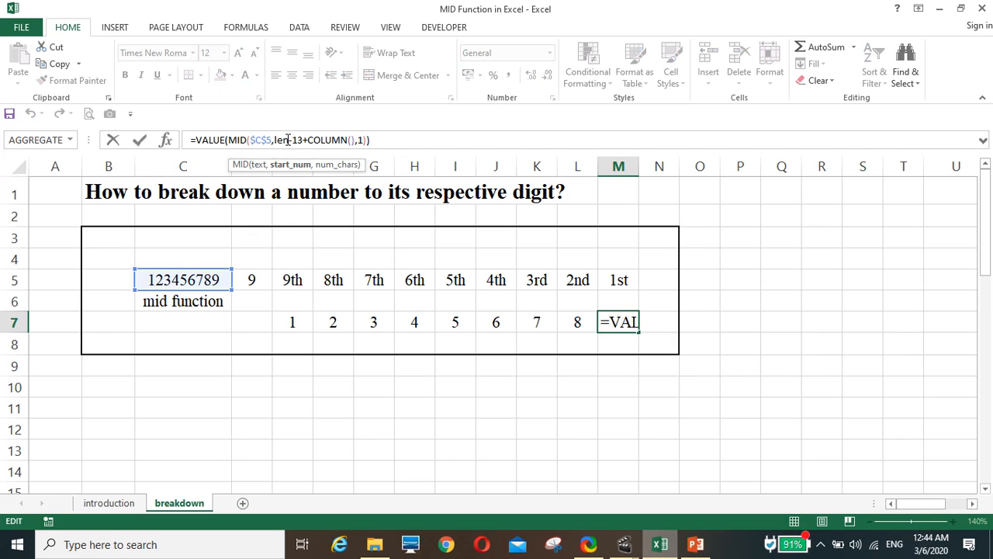
pyautogui.write('(')
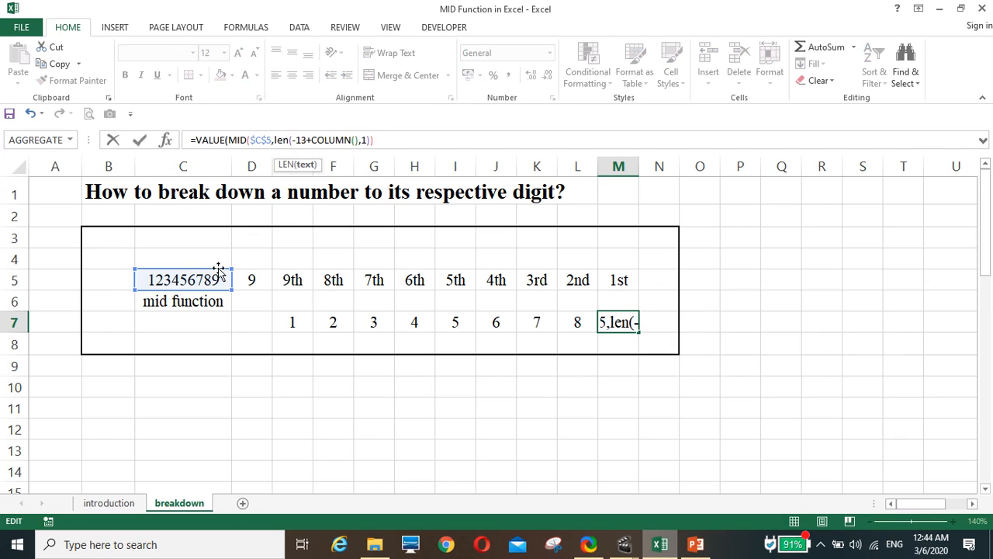
pyautogui.click(203, 279)
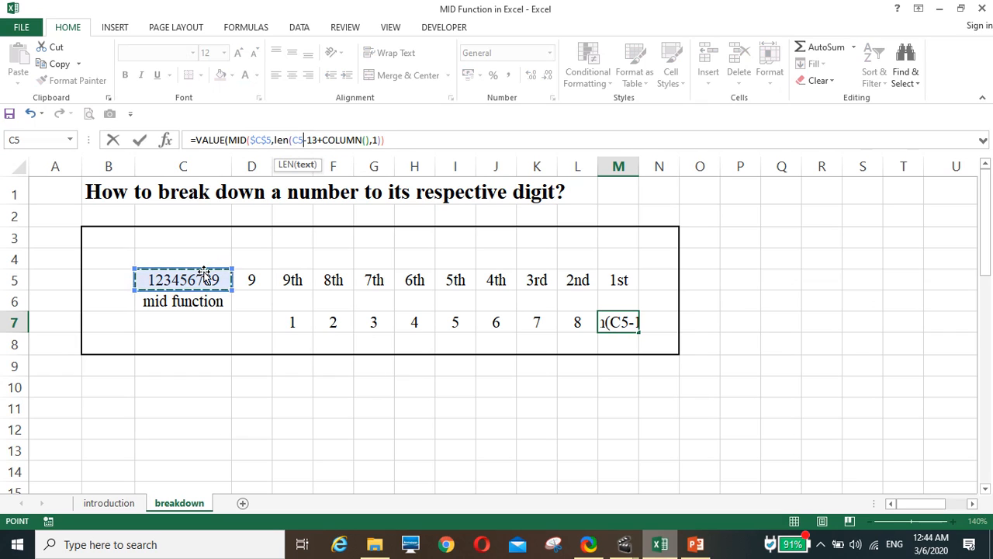
pyautogui.press('F4')
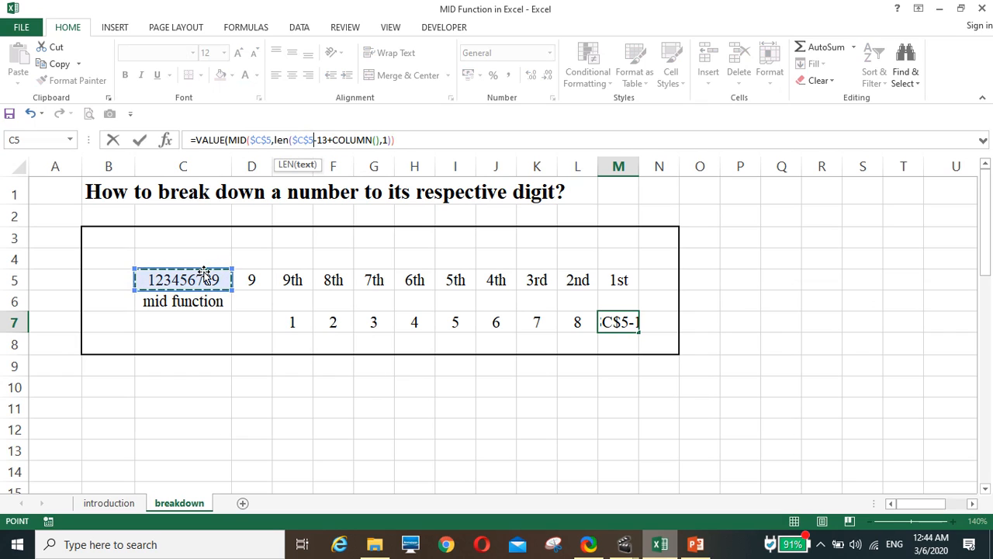
pyautogui.write(')')
pyautogui.press('Return')
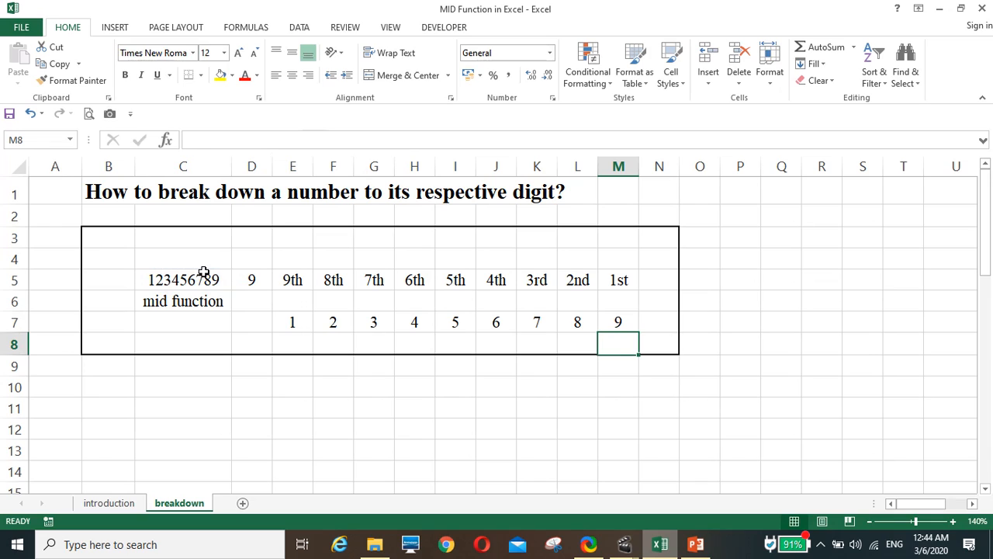
# - Fill the formula containing LEN($C$5) from M7 across row 7 to E7
pyautogui.click(620, 322)
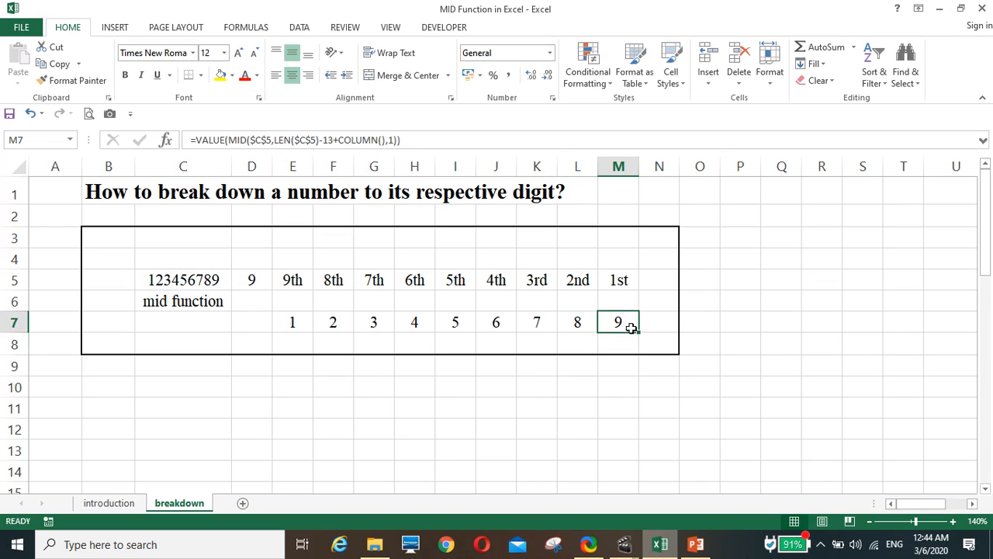
pyautogui.moveTo(638, 332); pyautogui.dragTo(287, 319)
pyautogui.click(373, 453)
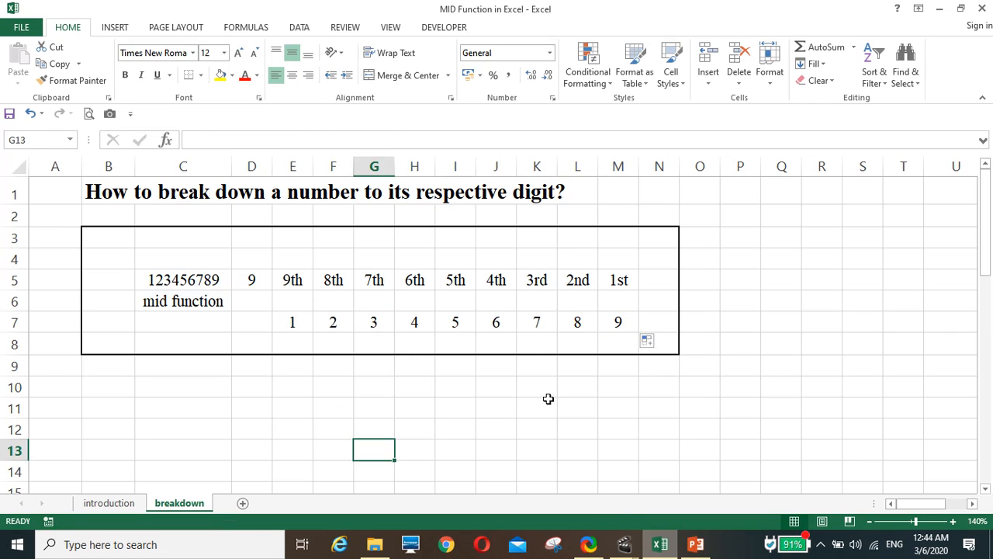
# - Change the number in cell C5 to 12345 to test the formulas with fewer digits
pyautogui.click(159, 280)
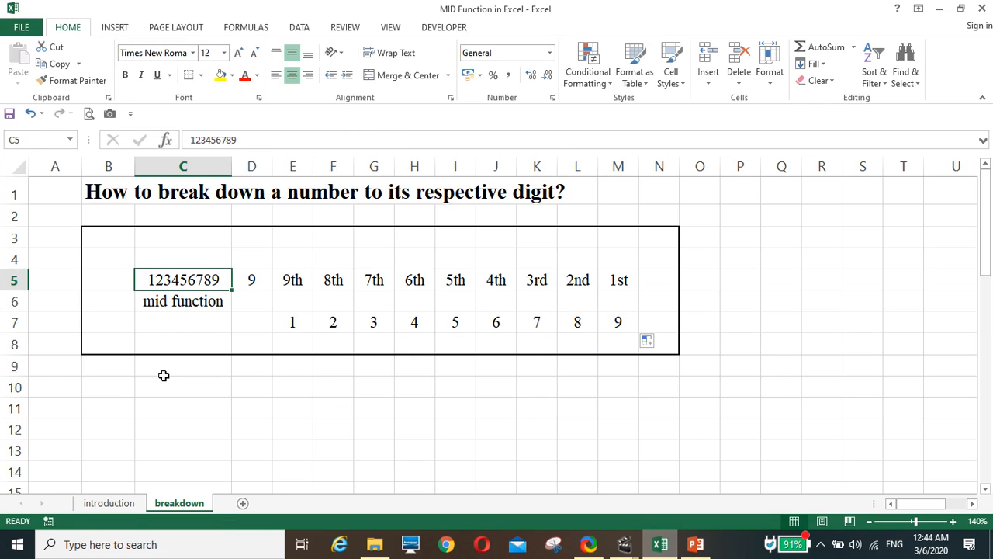
pyautogui.write('12345')
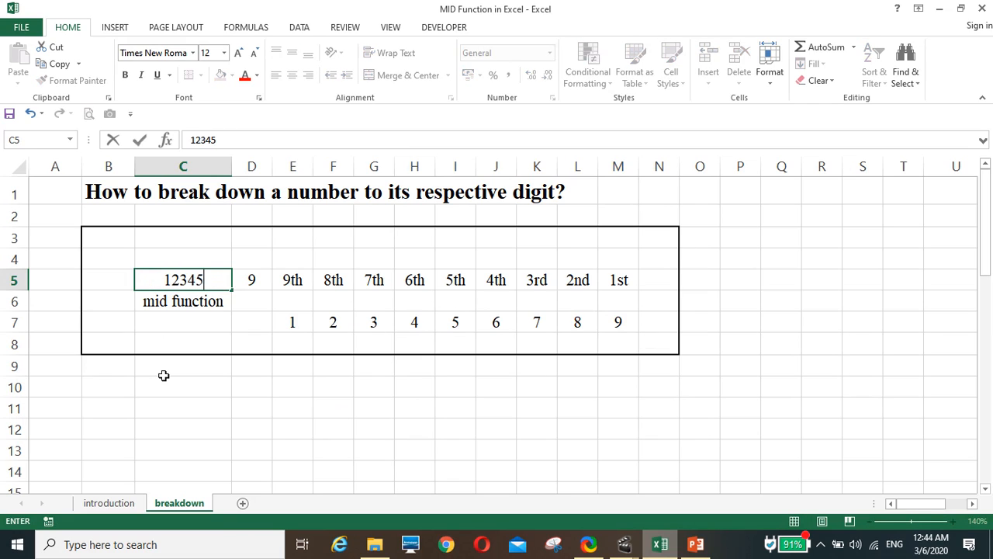
pyautogui.press('Return')
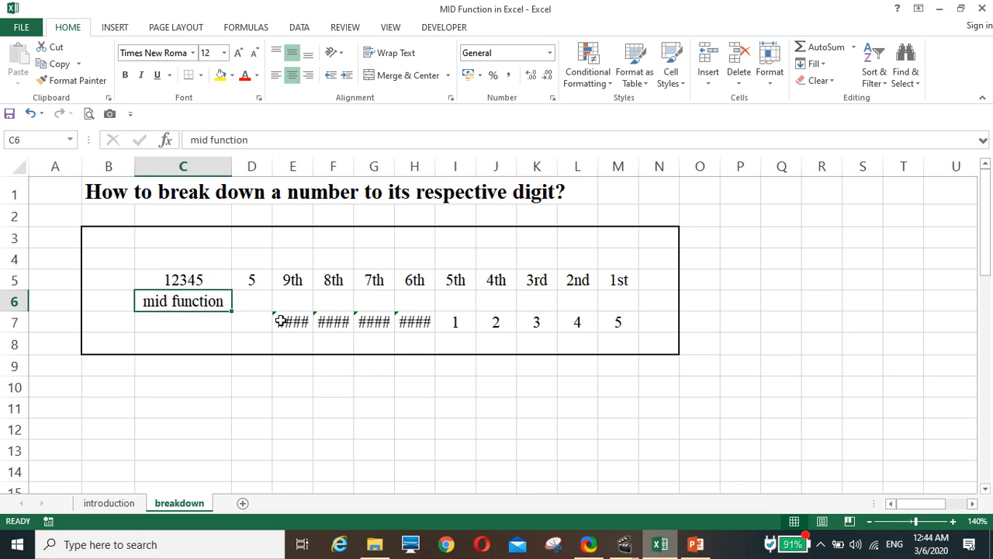
# - Wrap M7's formula in IFERROR with an empty-text fallback, giving =IFERROR(VALUE(MID($C$5,LEN($C$5)-13+COLUMN(),1)),"")
pyautogui.click(616, 329)
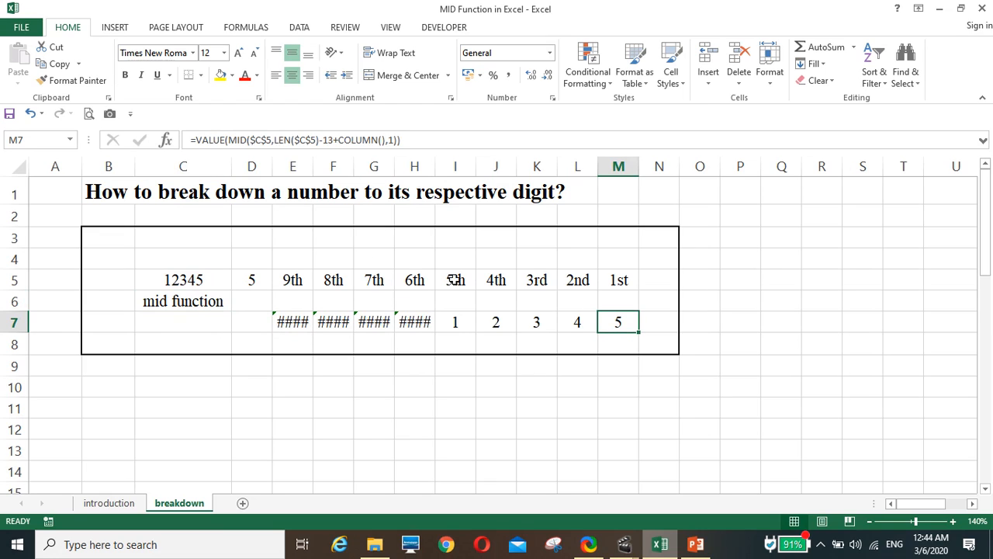
pyautogui.click(195, 139)
pyautogui.write('iferror')
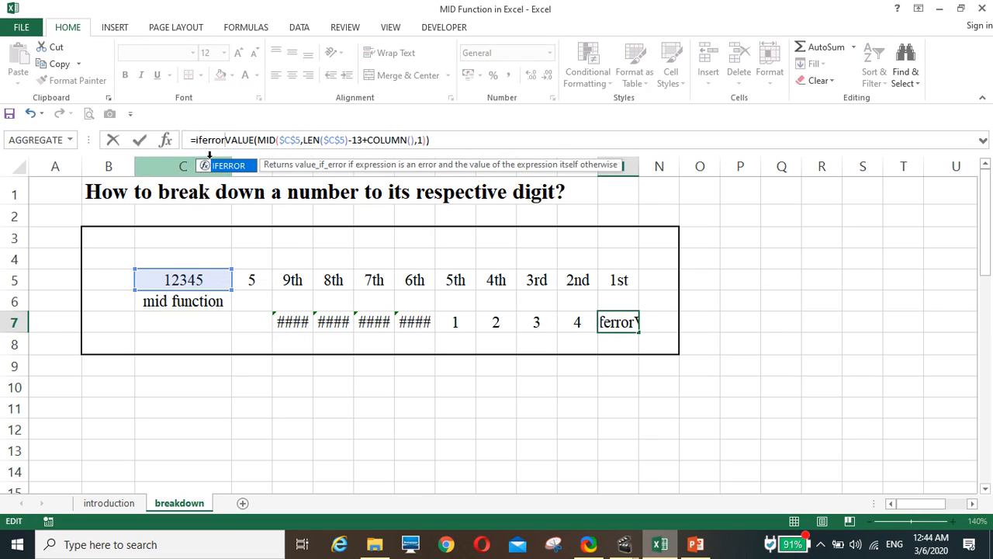
pyautogui.write('(')
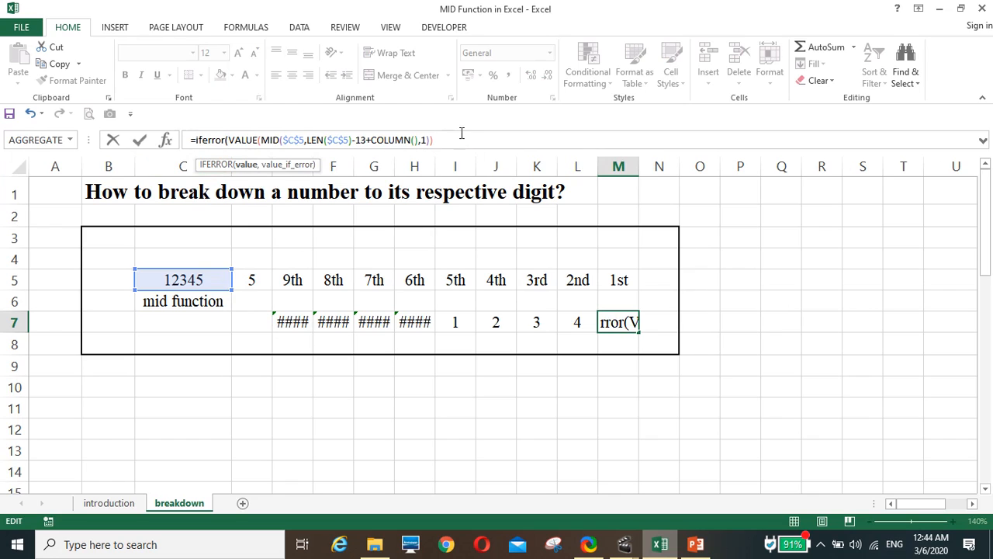
pyautogui.write(',"')
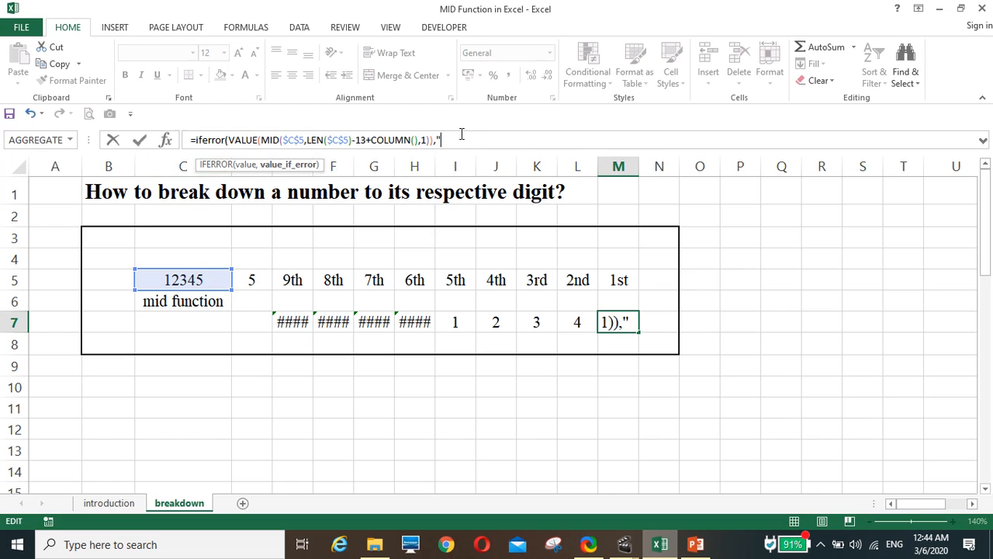
pyautogui.write('")')
pyautogui.press('Return')
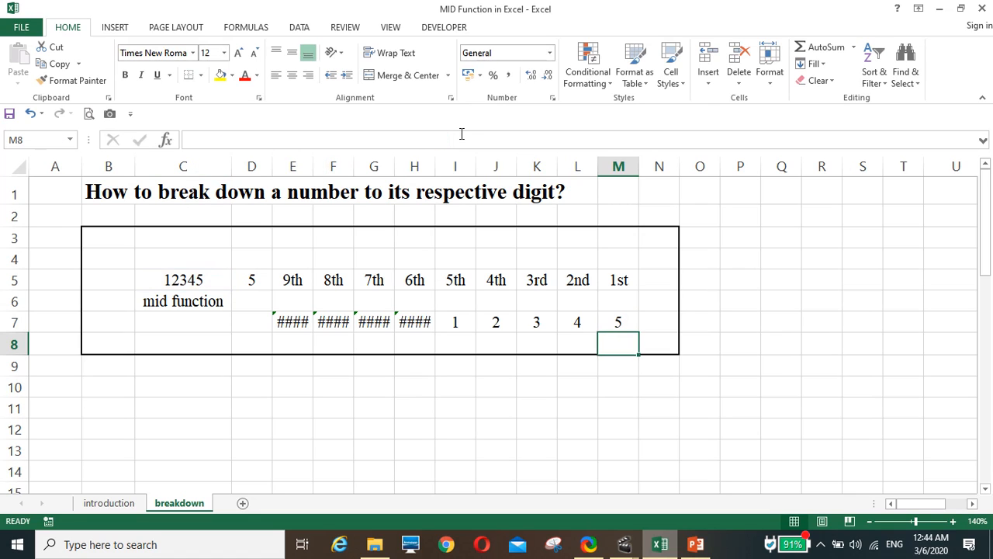
# - Fill the IFERROR formula from M7 across row 7 to E7
pyautogui.click(626, 322)
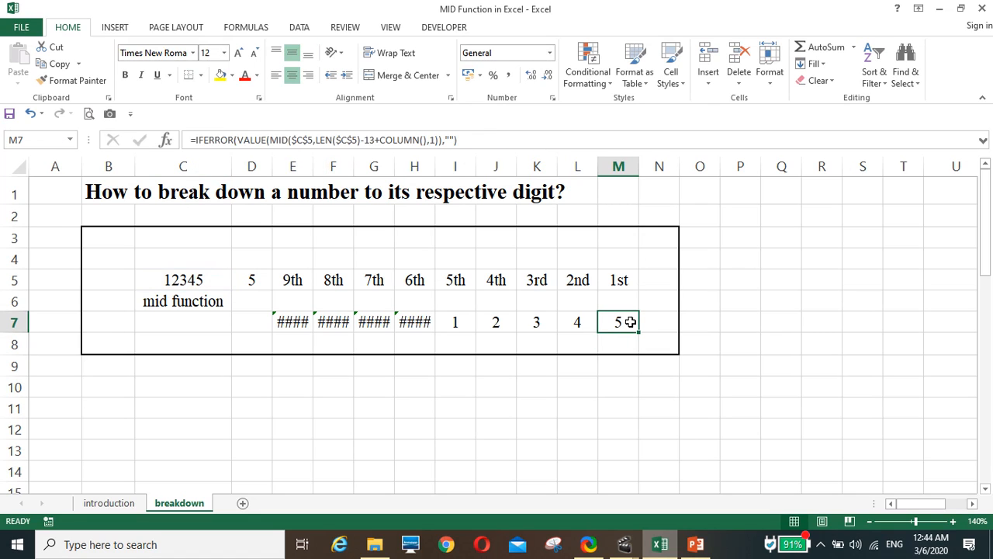
pyautogui.moveTo(638, 331); pyautogui.dragTo(273, 325)
pyautogui.click(381, 448)
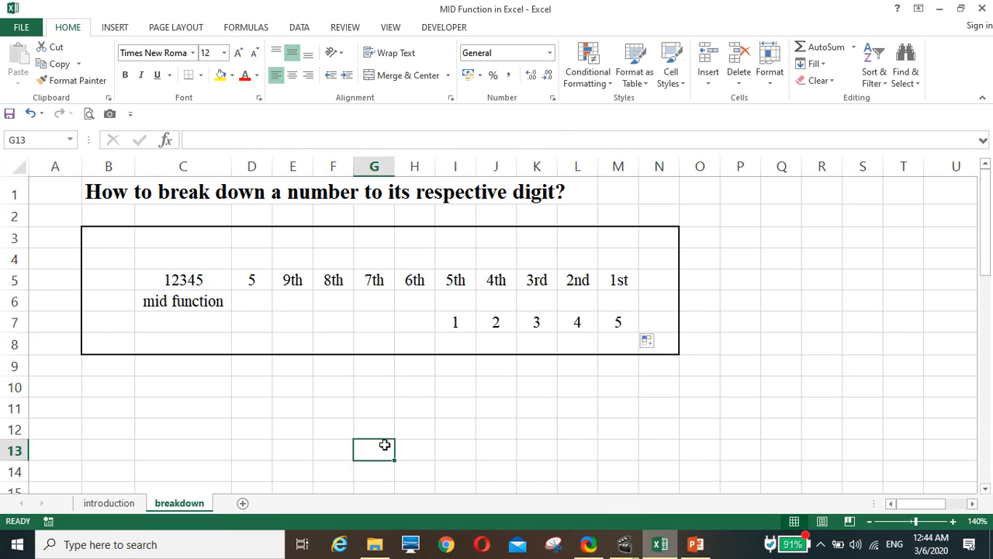
# - Test the digit formulas by setting the number in C5 first to 123 and finally to 123456
pyautogui.click(177, 280)
pyautogui.write('123')
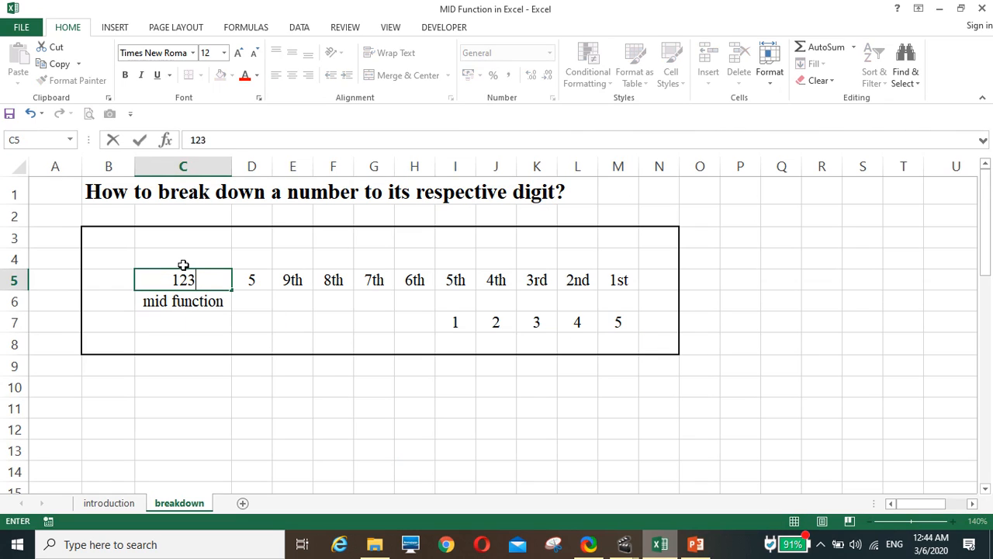
pyautogui.press('Return')
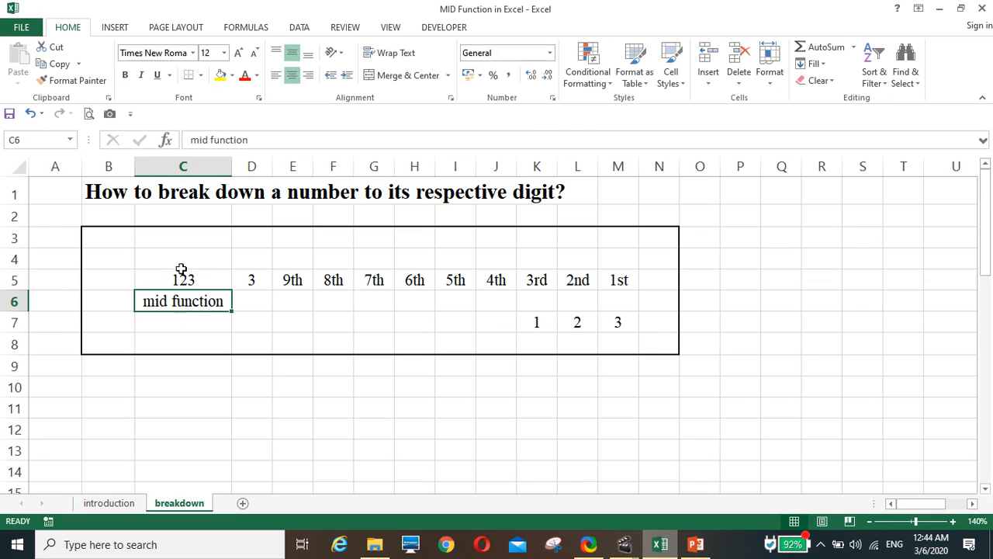
pyautogui.click(181, 278)
pyautogui.write('123')
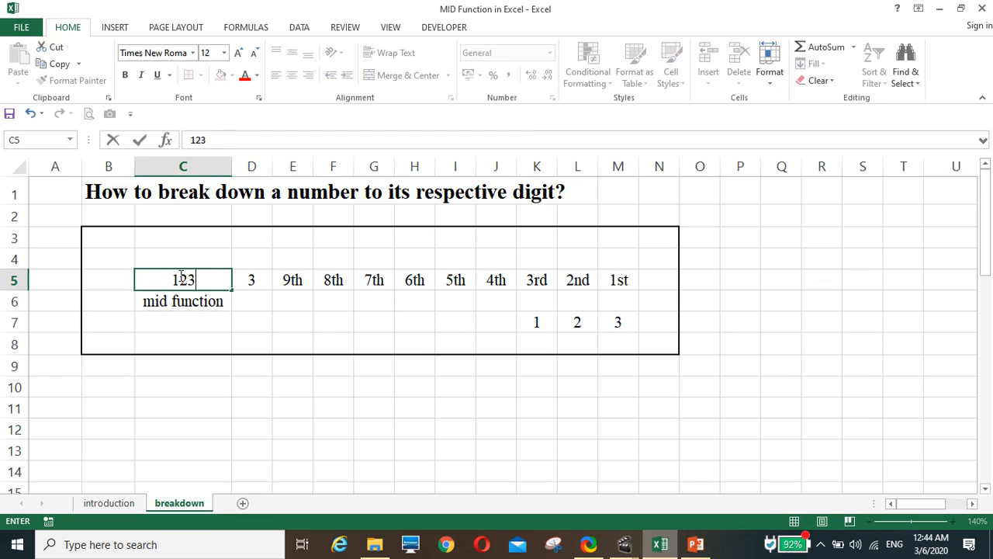
pyautogui.write('456')
pyautogui.press('Return')
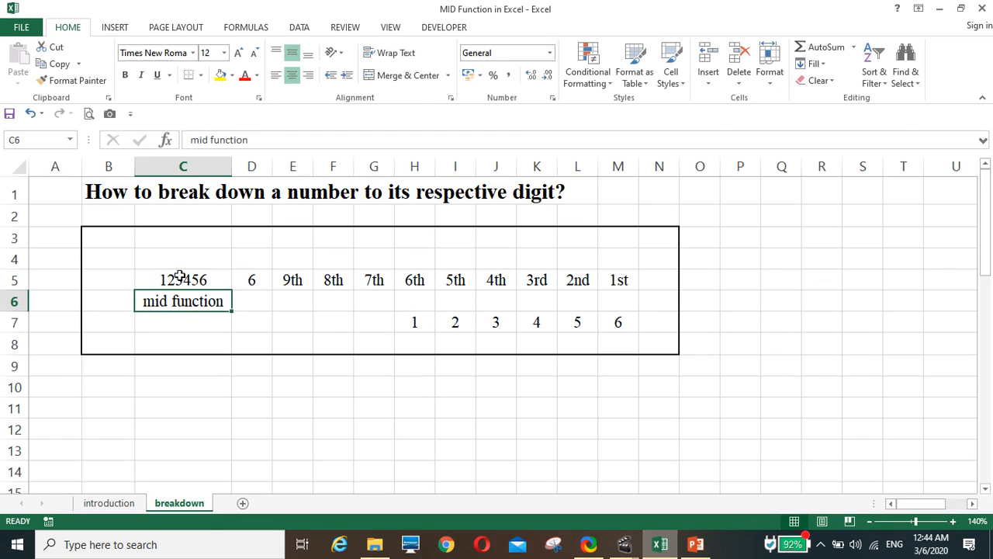
# - Delete the LEN helper formula in D5 and move the digit formulas from E7:M7 up to E6:M6
pyautogui.click(253, 281)
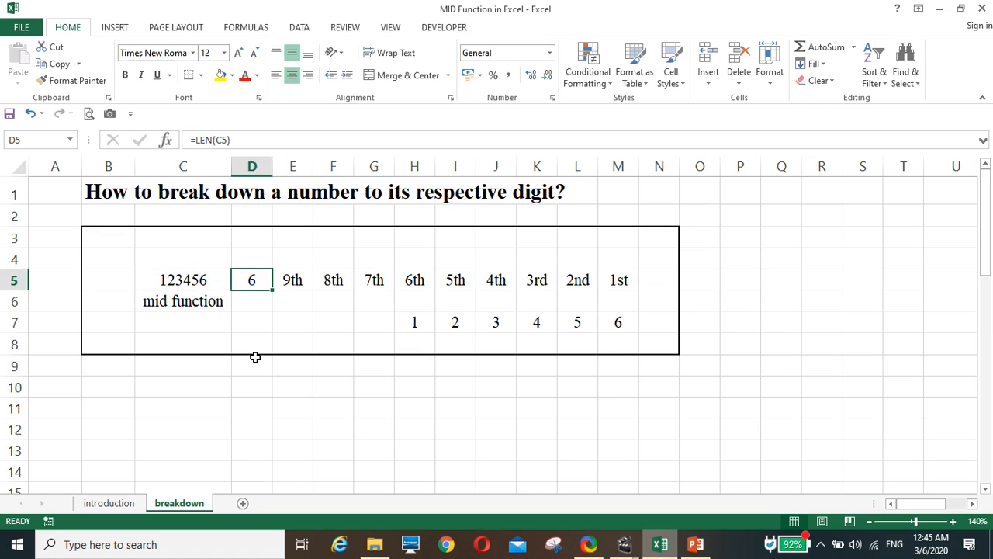
pyautogui.press('Delete')
pyautogui.click(248, 327)
pyautogui.keyDown('shift'); pyautogui.click(499, 321); pyautogui.keyUp('shift')
pyautogui.click(304, 323)
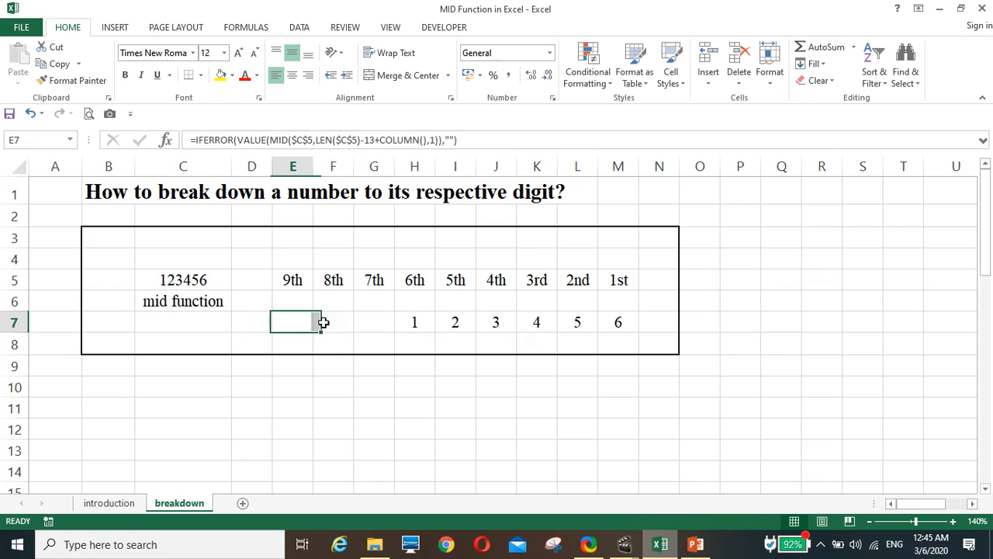
pyautogui.moveTo(323, 323); pyautogui.dragTo(629, 322)
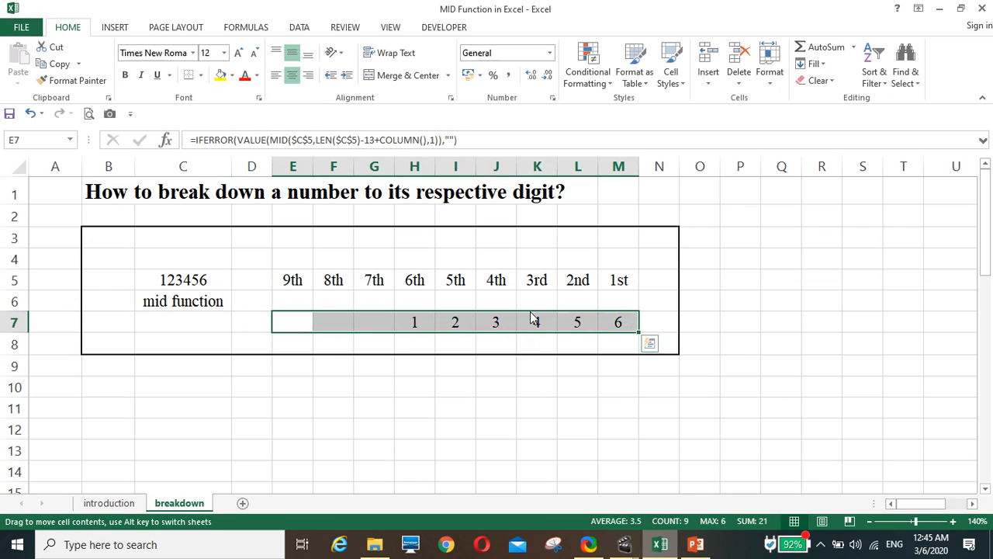
pyautogui.moveTo(531, 312); pyautogui.dragTo(515, 298)
pyautogui.moveTo(239, 302); pyautogui.dragTo(223, 292)
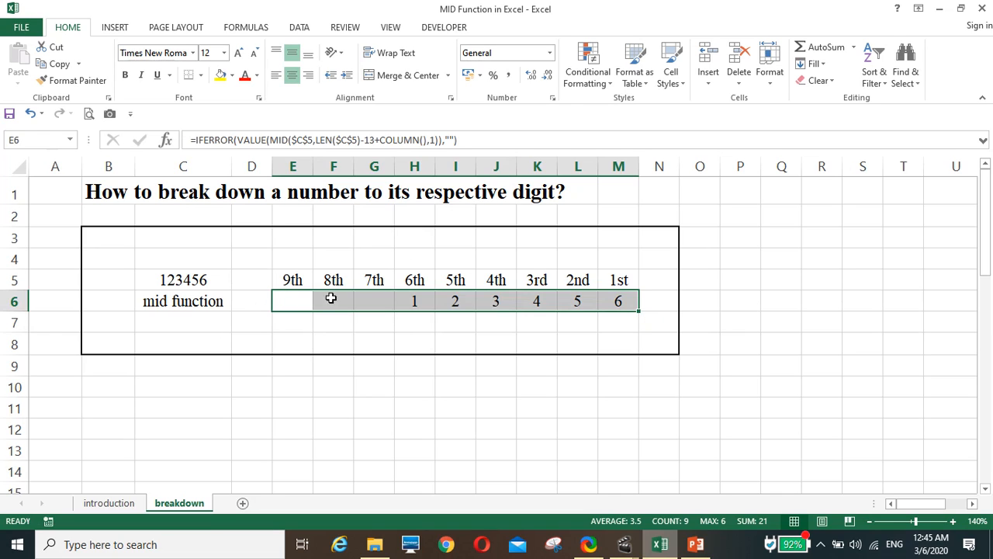
# - Check the moved formulas in M6, L6 and K6
pyautogui.click(620, 301)
pyautogui.click(577, 299)
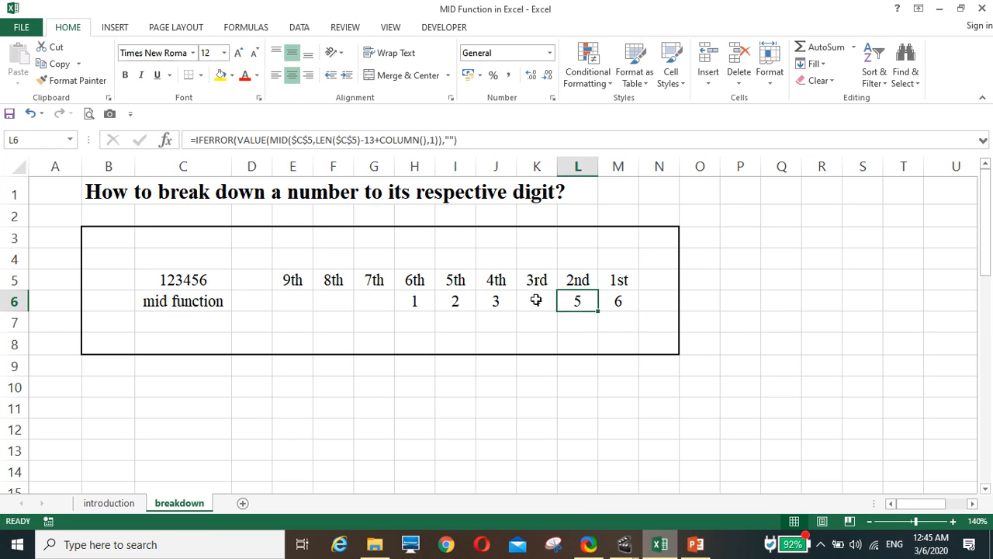
pyautogui.click(536, 300)
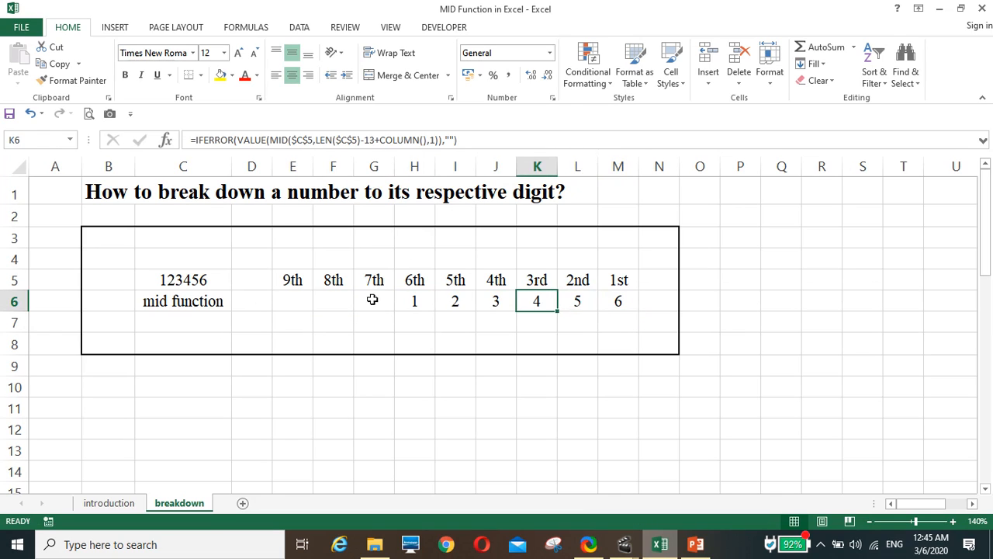
pyautogui.click(449, 436)
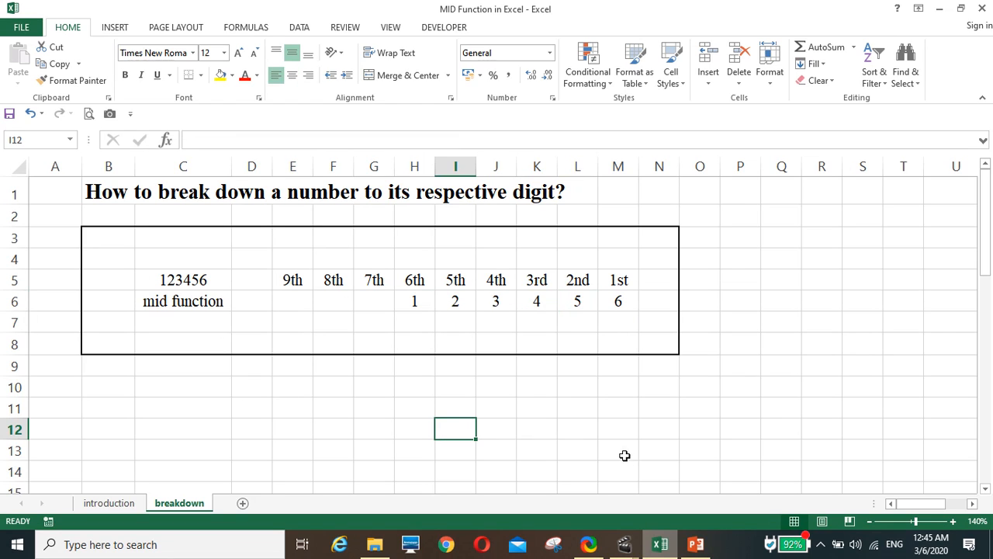